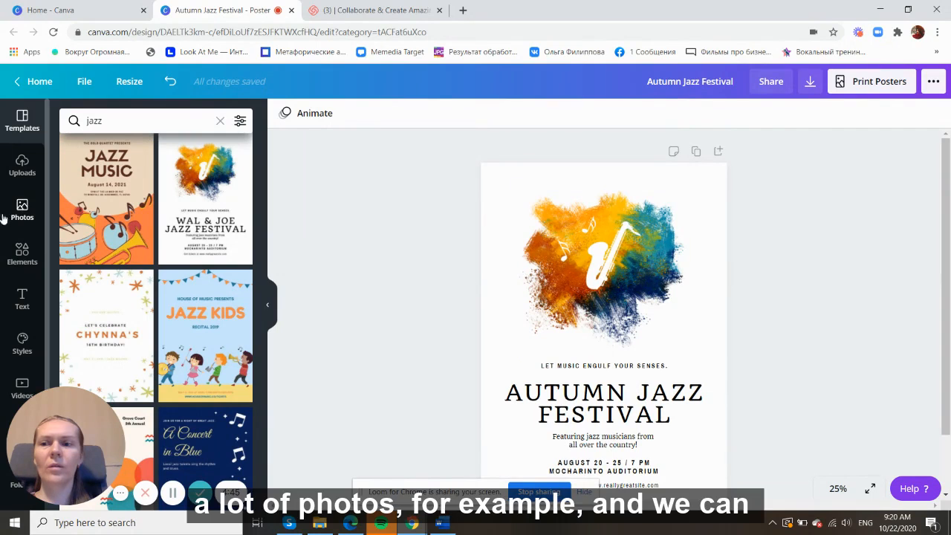
Step: Search the photo library for "jazz"
{"action": "left_click", "coordinate": [21, 211]}
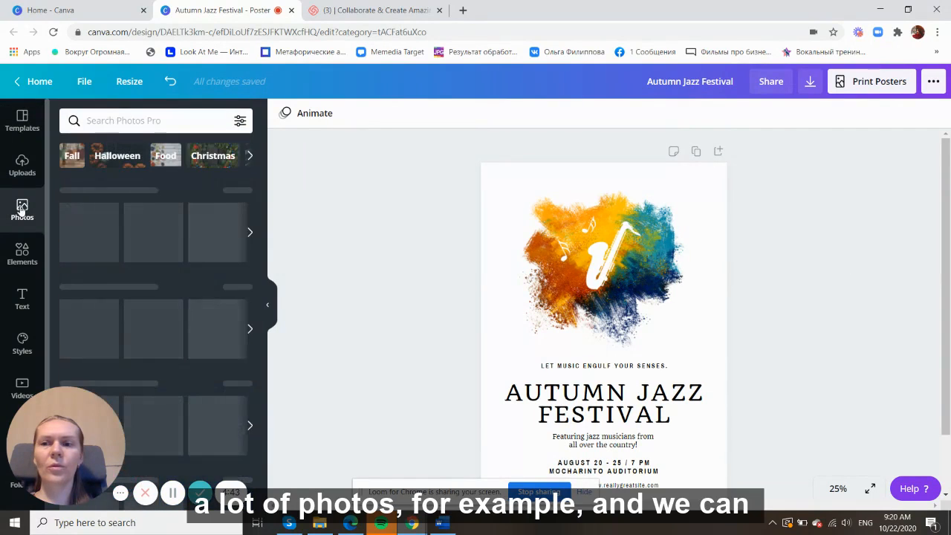
{"action": "left_click", "coordinate": [146, 120]}
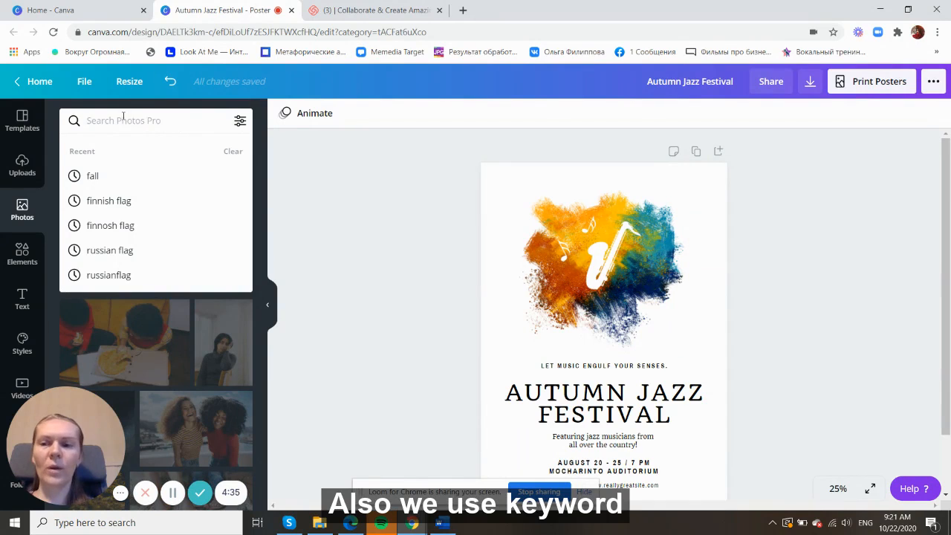
{"action": "type", "text": "jazz"}
{"action": "key", "text": "Return"}
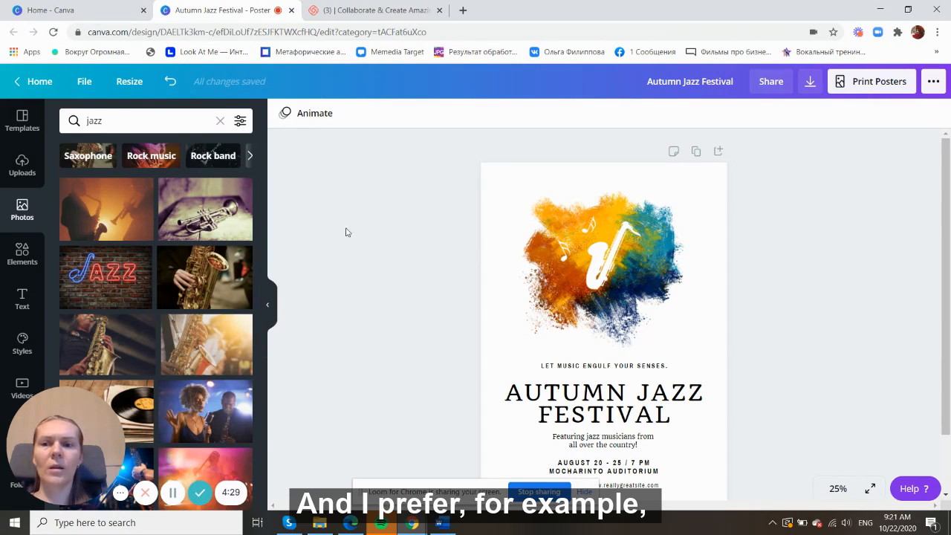
Step: Delete the colourful paint splash and the saxophone graphic from the upper part of the poster
{"action": "left_click", "coordinate": [557, 307]}
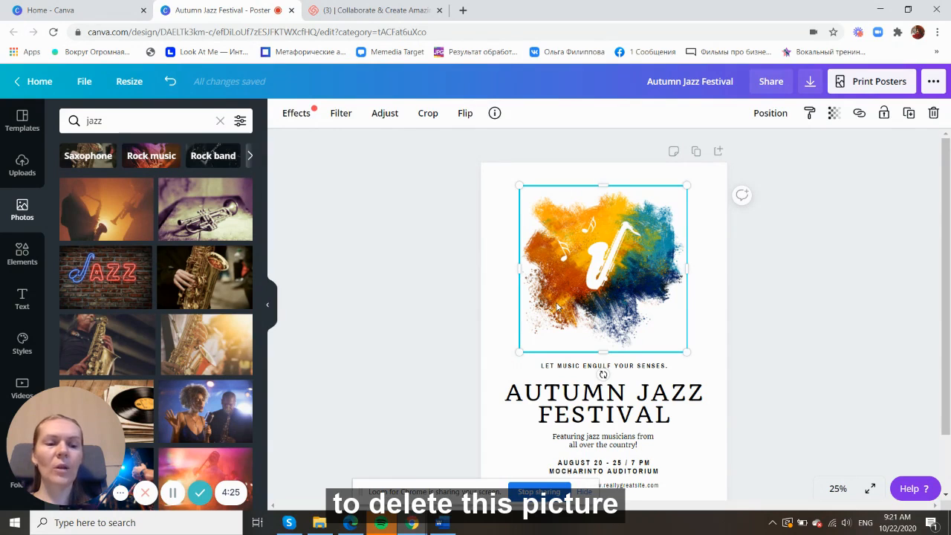
{"action": "key", "text": "Delete"}
{"action": "left_click", "coordinate": [612, 268]}
{"action": "key", "text": "Delete"}
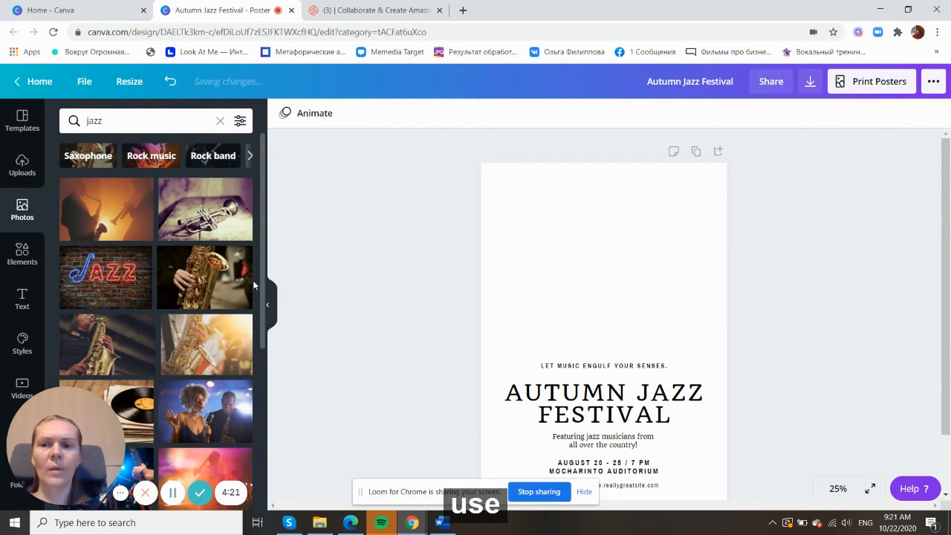
Step: Insert the sunlit saxophone player photo and position it over the poster's text block, leaving the upper area empty
{"action": "scroll", "coordinate": [207, 292], "scroll_direction": "down", "scroll_amount": 1}
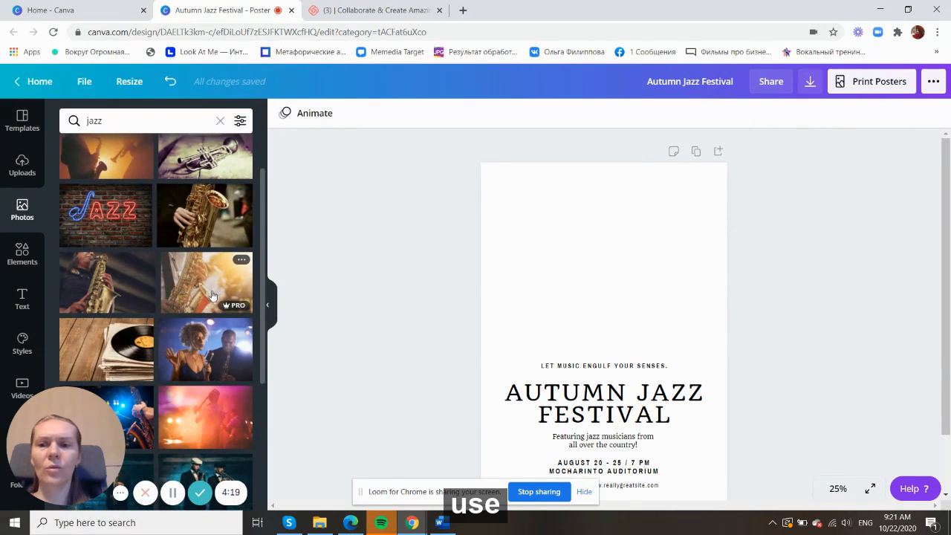
{"action": "left_click", "coordinate": [208, 294]}
{"action": "left_click_drag", "start_coordinate": [605, 324], "coordinate": [605, 240]}
{"action": "left_click", "coordinate": [827, 284]}
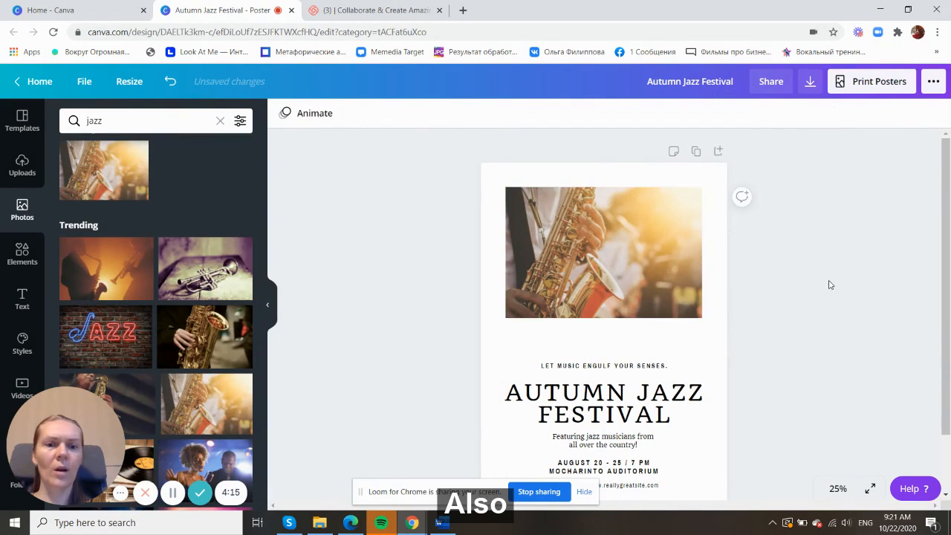
{"action": "left_click_drag", "start_coordinate": [666, 263], "coordinate": [666, 413]}
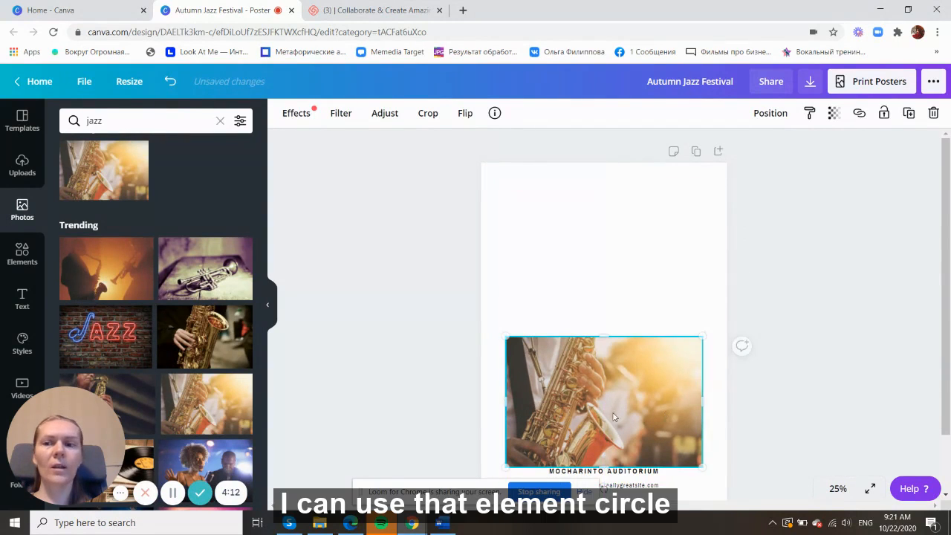
Step: Add a circular frame to the upper part of the poster and fill it with the saxophone photo
{"action": "left_click", "coordinate": [22, 255]}
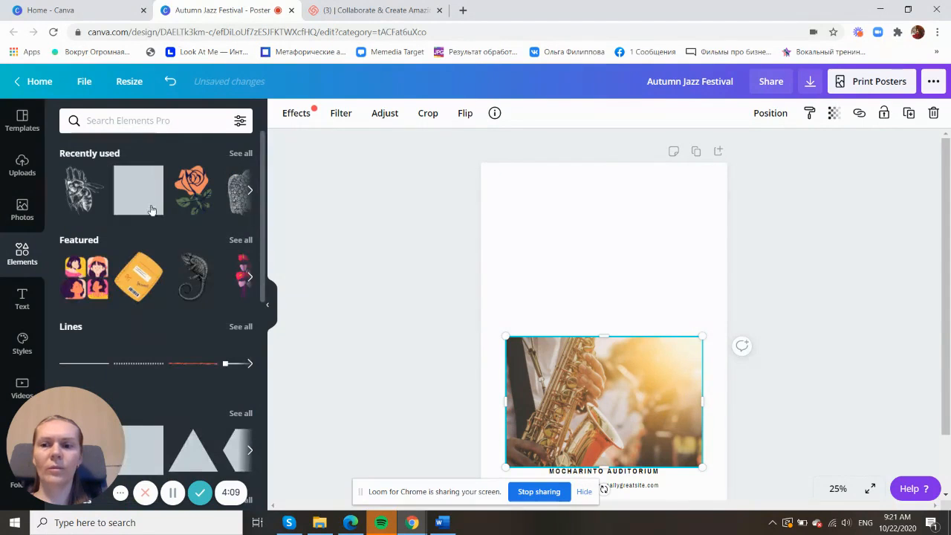
{"action": "scroll", "coordinate": [155, 201], "scroll_direction": "down", "scroll_amount": 5}
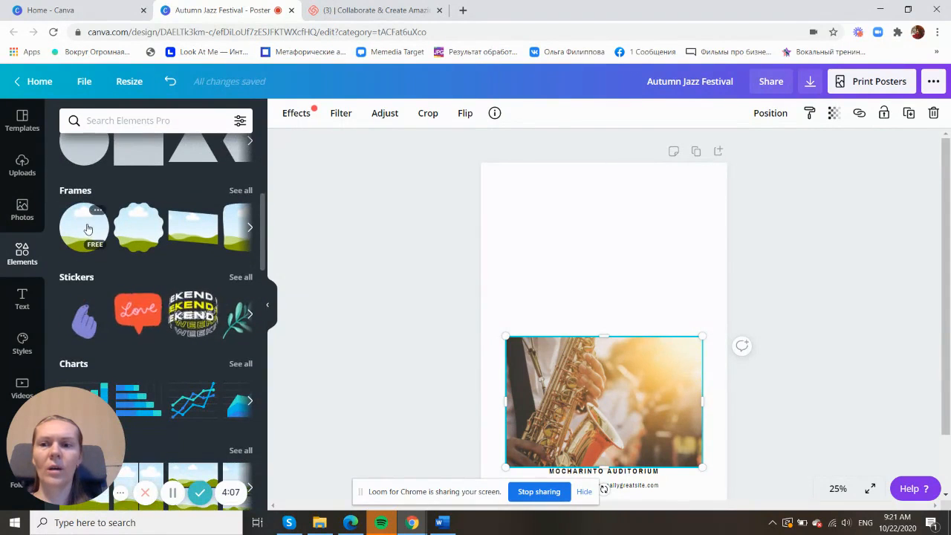
{"action": "left_click_drag", "start_coordinate": [86, 230], "coordinate": [605, 337]}
{"action": "left_click_drag", "start_coordinate": [626, 304], "coordinate": [620, 239]}
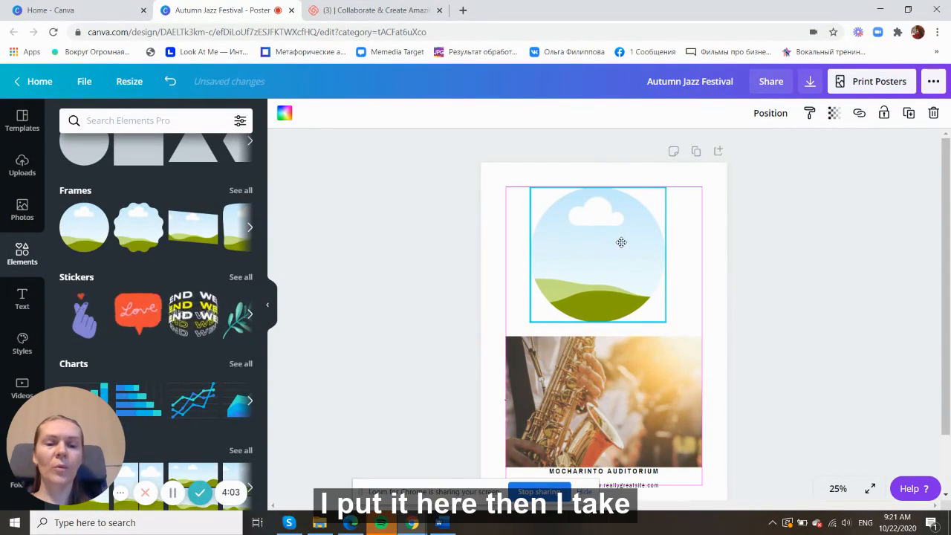
{"action": "left_click_drag", "start_coordinate": [680, 409], "coordinate": [665, 258]}
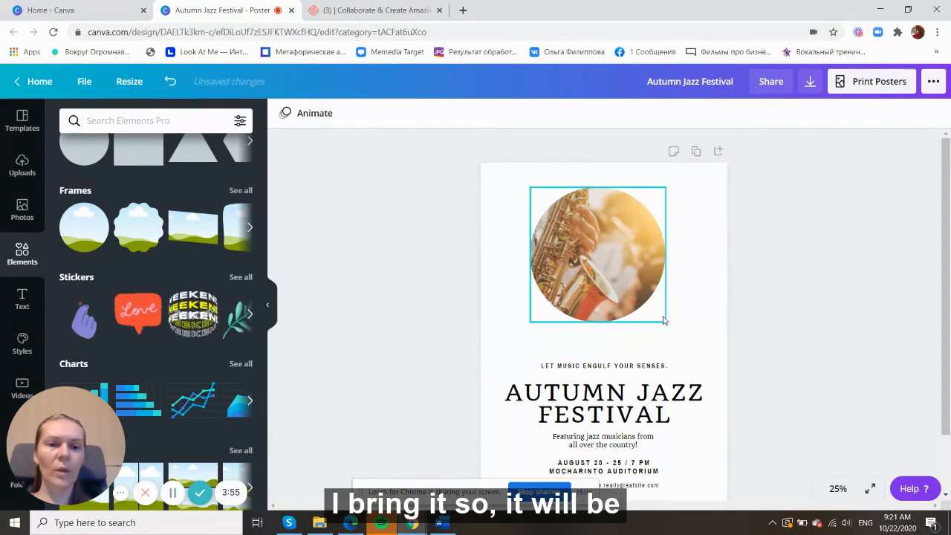
Step: Enlarge the circular saxophone frame and centre it above the text
{"action": "left_click", "coordinate": [632, 278]}
{"action": "left_click_drag", "start_coordinate": [663, 321], "coordinate": [693, 349]}
{"action": "left_click_drag", "start_coordinate": [529, 347], "coordinate": [525, 352]}
{"action": "left_click", "coordinate": [851, 322]}
{"action": "left_click_drag", "start_coordinate": [667, 309], "coordinate": [654, 302]}
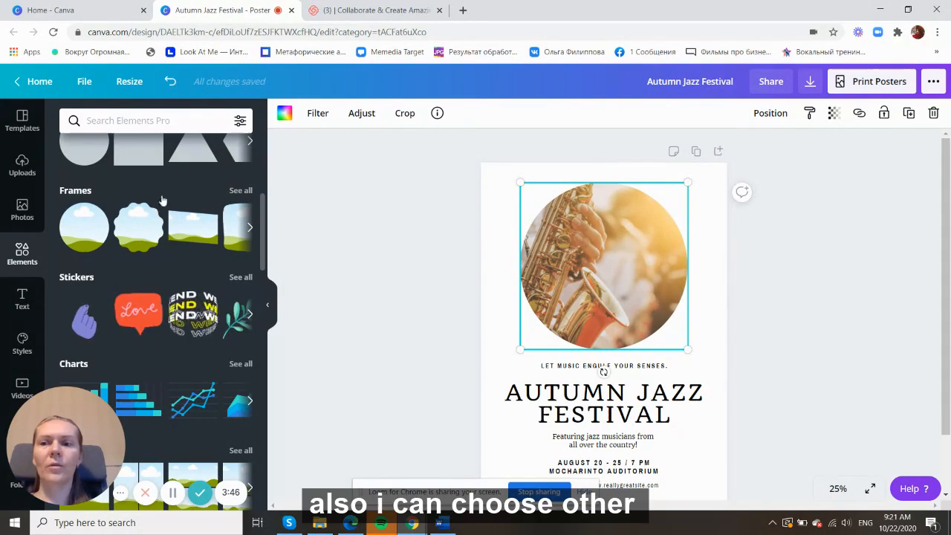
Step: Show the full collection of frames and browse its brush-stroke and geometric shapes
{"action": "left_click", "coordinate": [240, 191]}
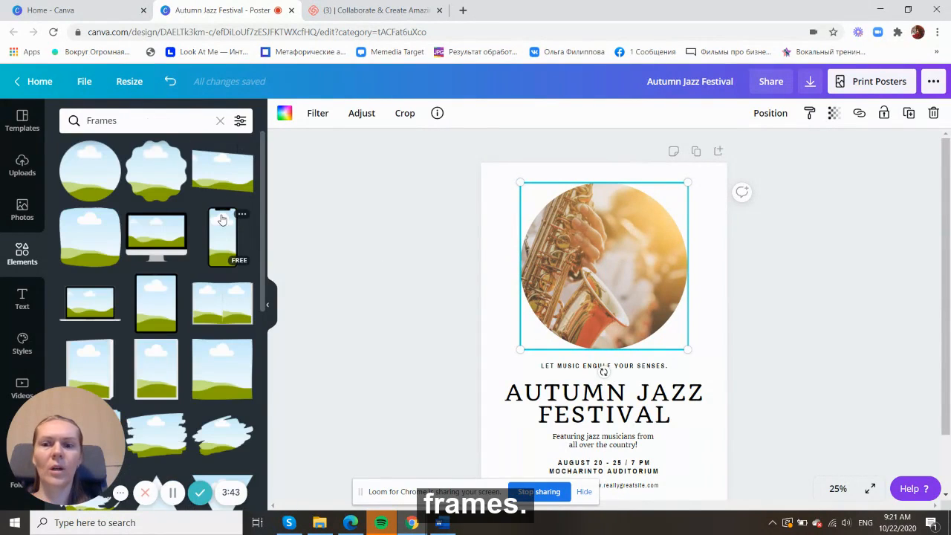
{"action": "scroll", "coordinate": [219, 230], "scroll_direction": "down", "scroll_amount": 4}
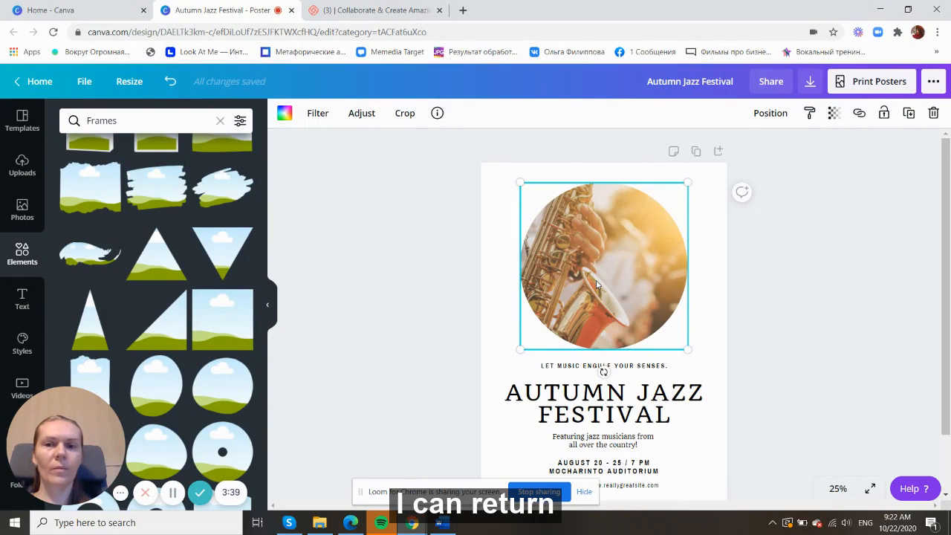
Step: Undo the circular frame's resizing and photo fill, and delete the empty frame from the poster
{"action": "left_click", "coordinate": [171, 85]}
{"action": "left_click", "coordinate": [170, 87]}
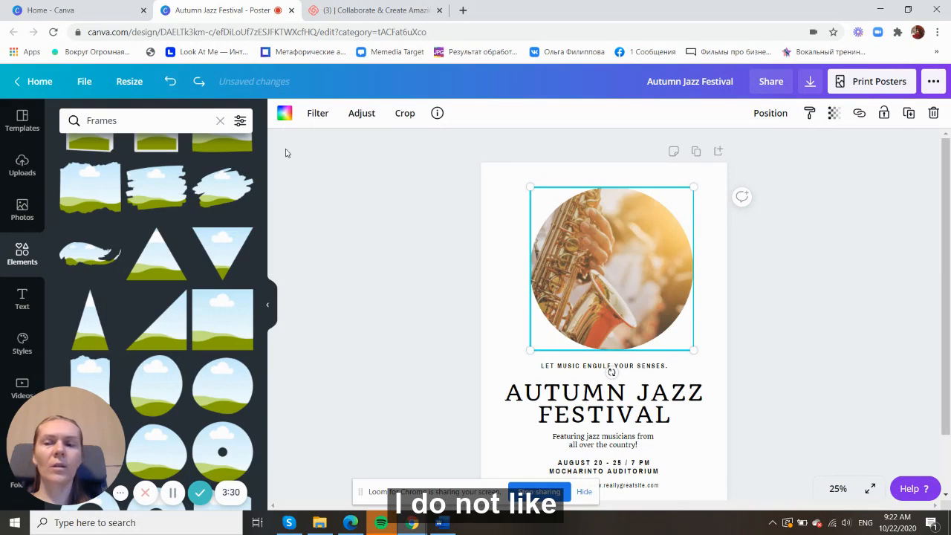
{"action": "left_click", "coordinate": [171, 87]}
{"action": "left_click", "coordinate": [171, 85]}
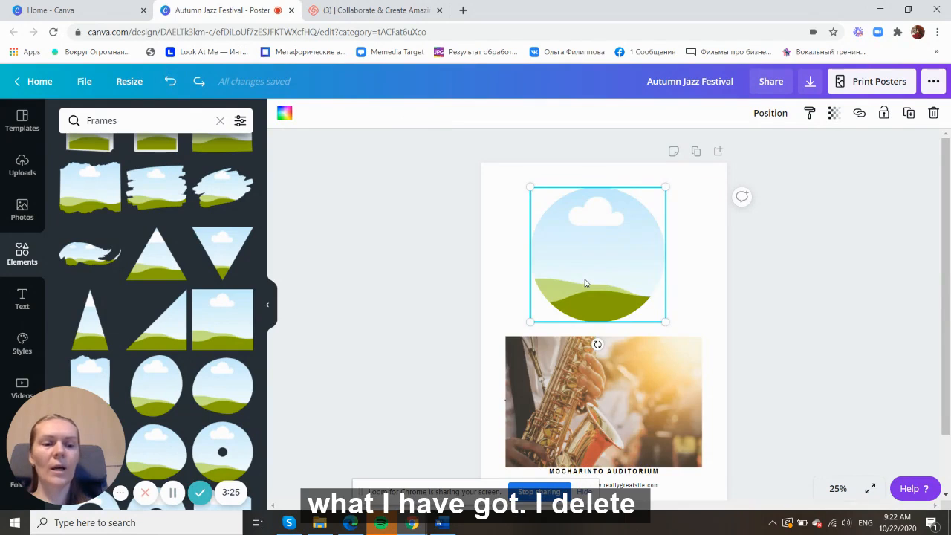
{"action": "key", "text": "Delete"}
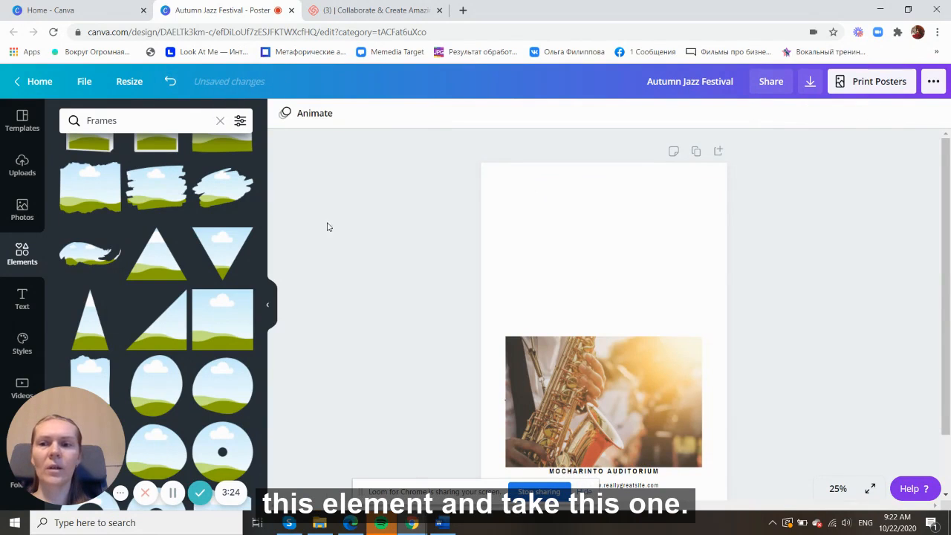
Step: Place a brush-stroke frame enlarged to the heading's width in the poster's upper area and fill it with the saxophone photo
{"action": "left_click", "coordinate": [149, 187]}
{"action": "left_click_drag", "start_coordinate": [587, 352], "coordinate": [610, 259]}
{"action": "left_click_drag", "start_coordinate": [531, 295], "coordinate": [505, 316]}
{"action": "left_click_drag", "start_coordinate": [667, 194], "coordinate": [704, 175]}
{"action": "left_click_drag", "start_coordinate": [657, 215], "coordinate": [657, 224]}
{"action": "left_click", "coordinate": [656, 408]}
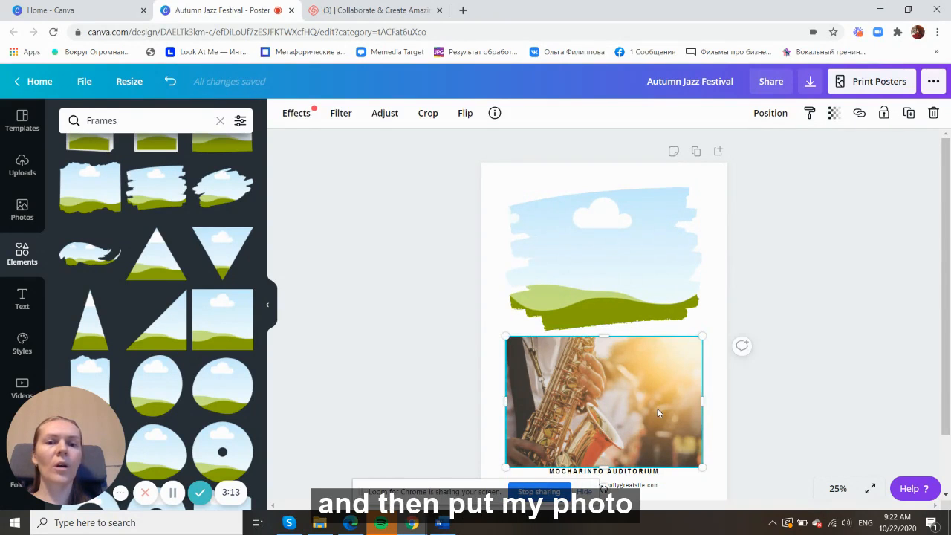
{"action": "left_click_drag", "start_coordinate": [656, 408], "coordinate": [652, 273]}
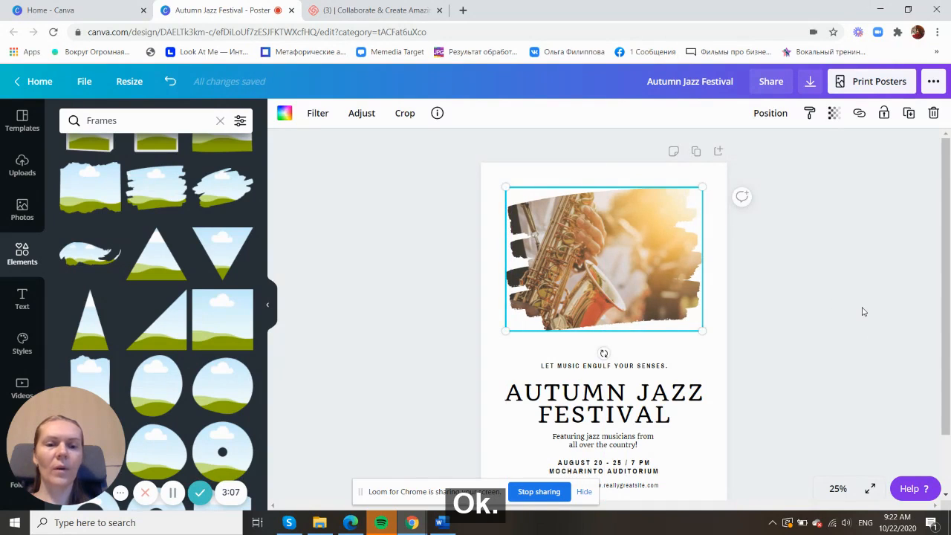
Step: Replace the venue line "MOCHARINTO AUDITORIUM" with "JOENSUU"
{"action": "scroll", "coordinate": [860, 311], "scroll_direction": "down", "scroll_amount": 2}
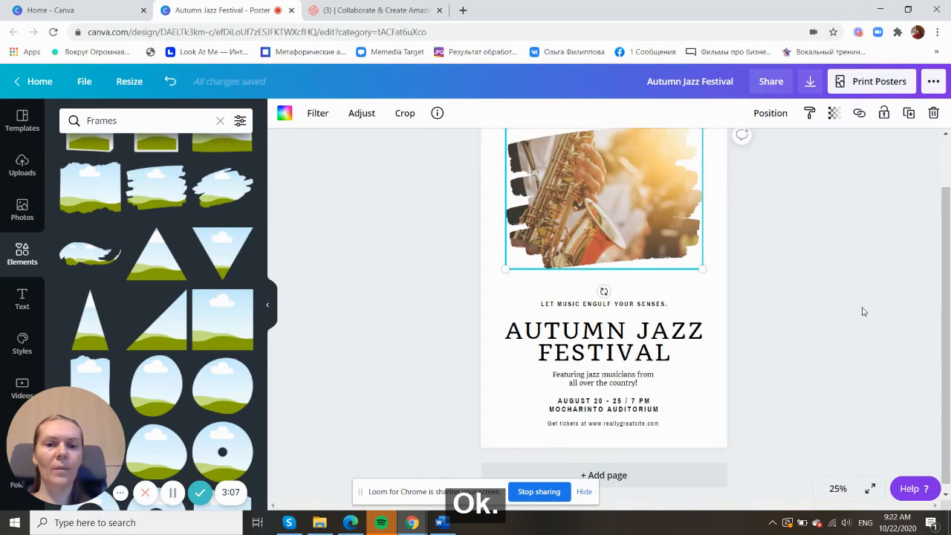
{"action": "left_click", "coordinate": [635, 300]}
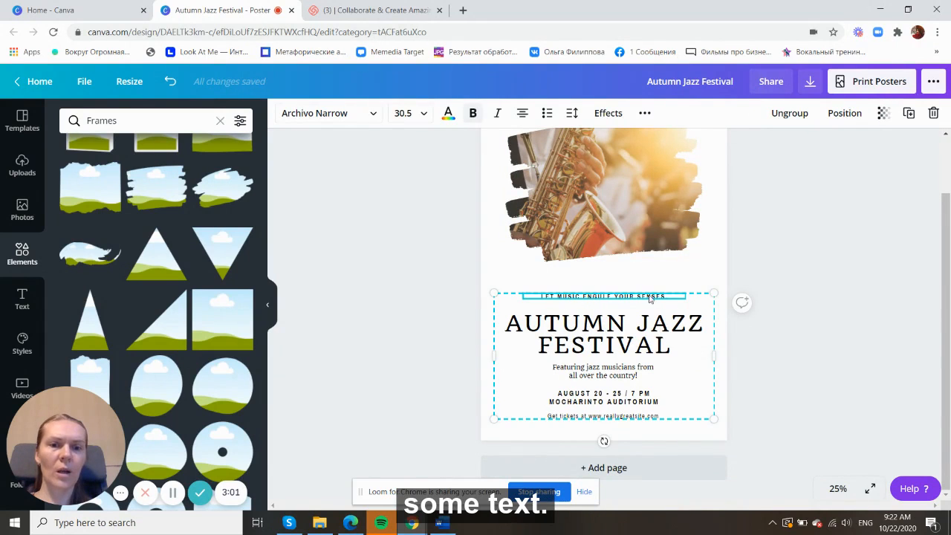
{"action": "left_click", "coordinate": [817, 323]}
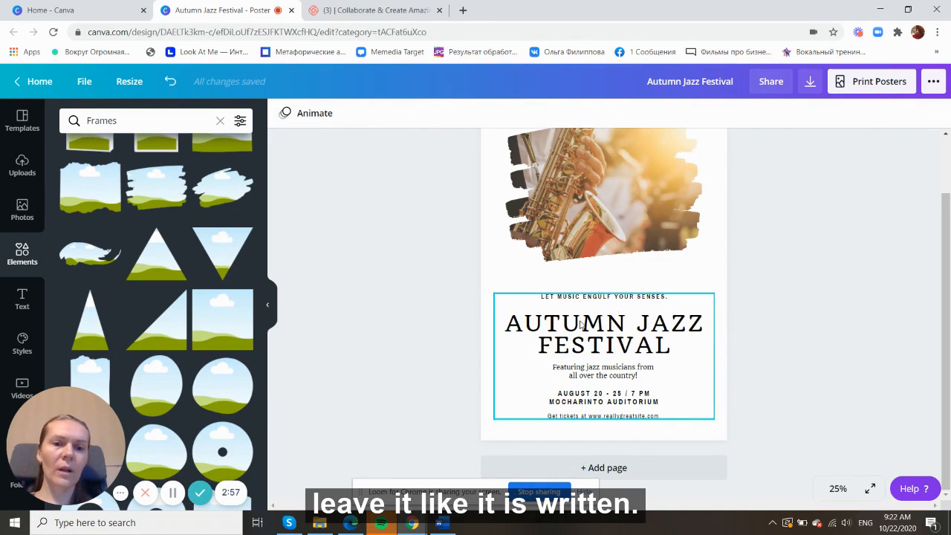
{"action": "left_click", "coordinate": [637, 403]}
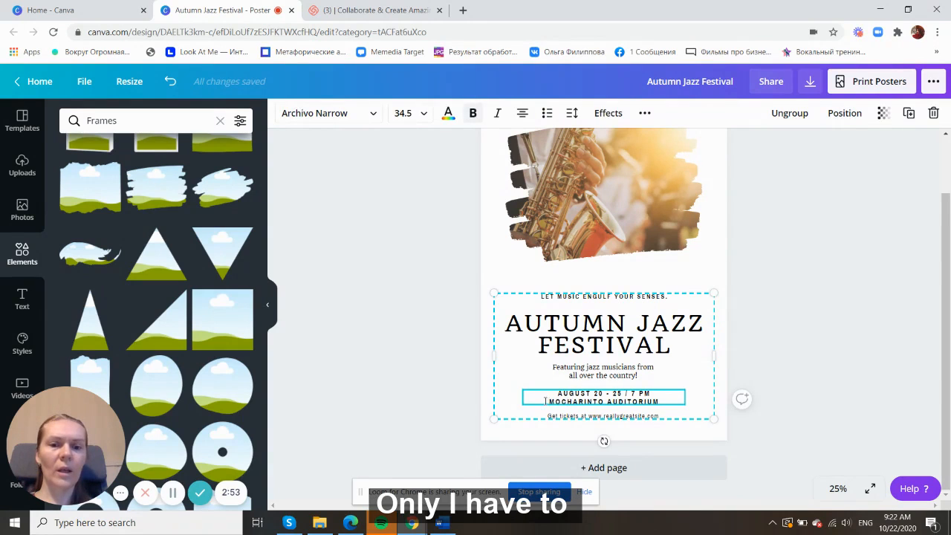
{"action": "left_click_drag", "start_coordinate": [541, 402], "coordinate": [681, 410]}
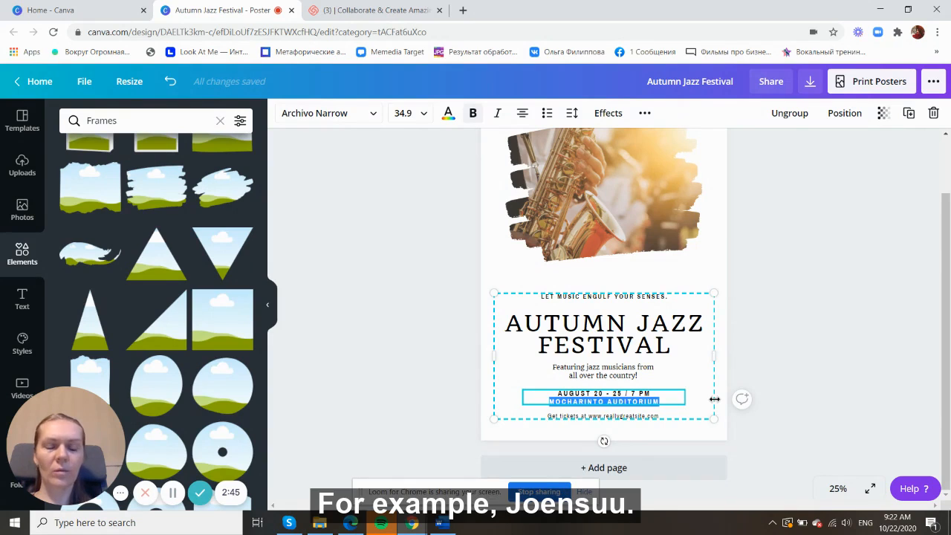
{"action": "type", "text": "JOENSUU"}
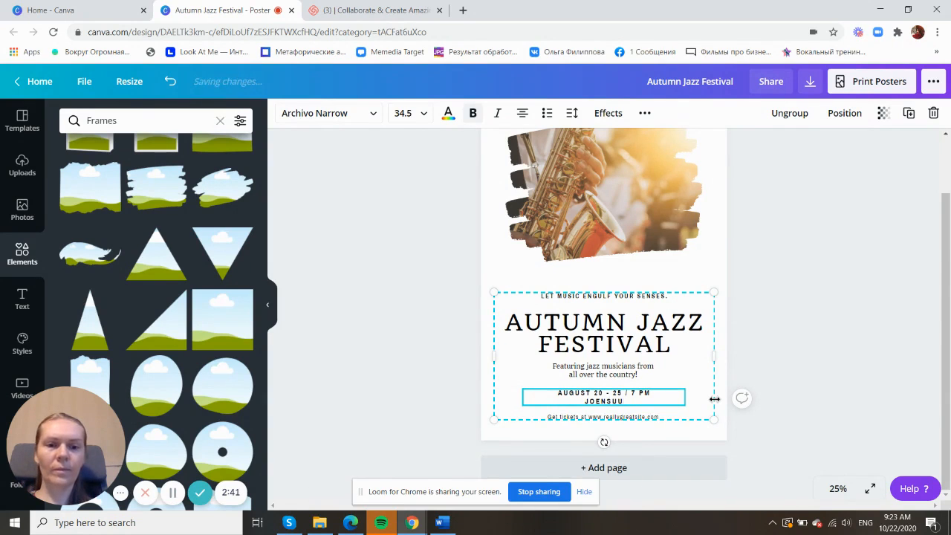
Step: Change the month in the date line to "OCTOBER" and remove the "/ 7 PM" time
{"action": "left_click", "coordinate": [550, 393]}
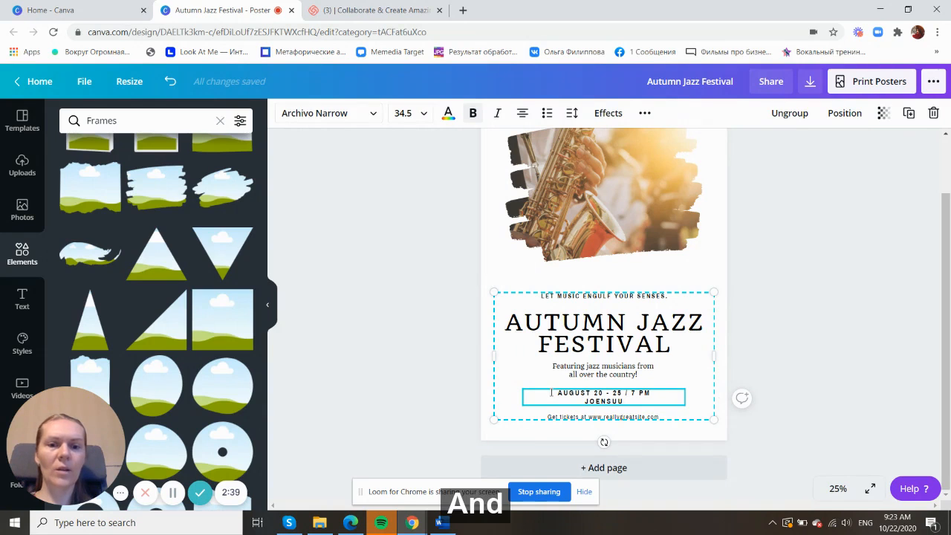
{"action": "left_click_drag", "start_coordinate": [551, 393], "coordinate": [591, 386]}
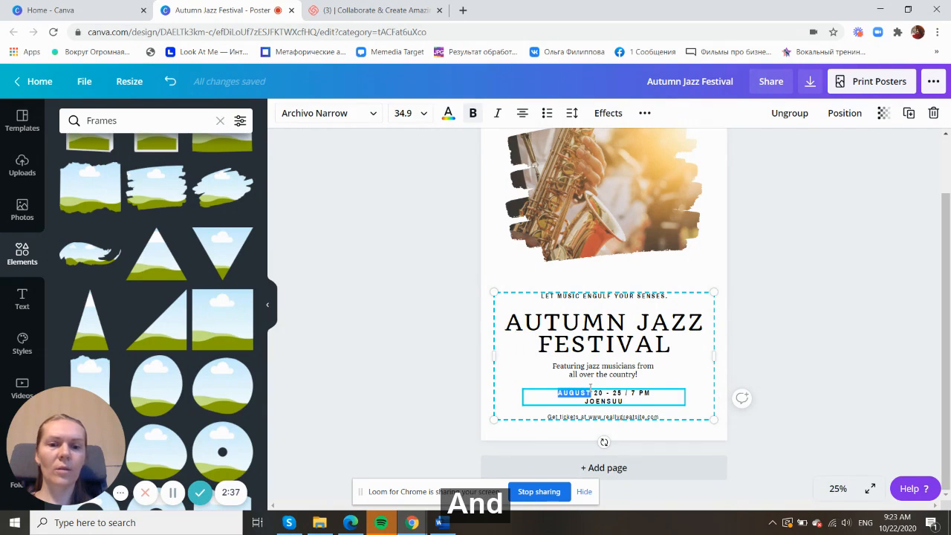
{"action": "type", "text": "OCTOBER"}
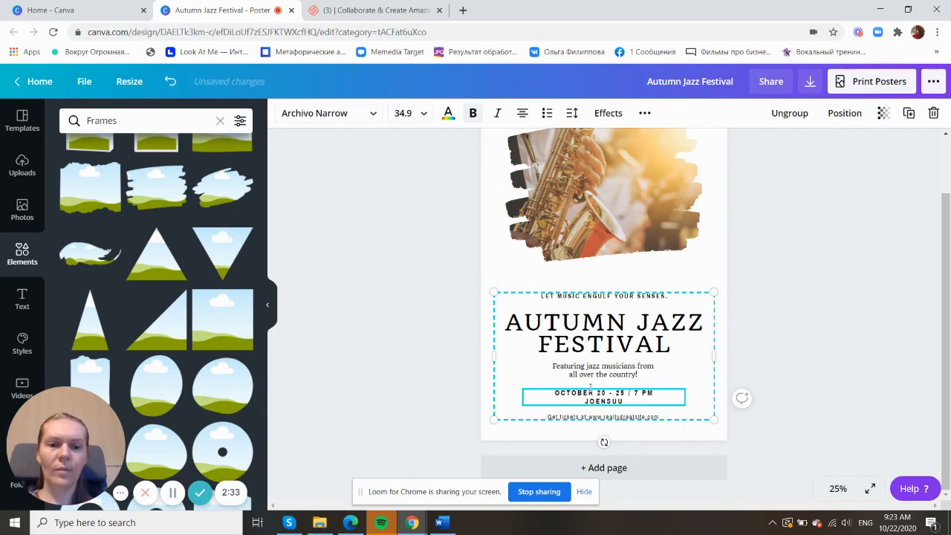
{"action": "key", "text": "BackSpace"}
{"action": "key", "text": "BackSpace"}
{"action": "key", "text": "BackSpace"}
{"action": "key", "text": "BackSpace"}
{"action": "key", "text": "BackSpace"}
{"action": "key", "text": "BackSpace"}
{"action": "key", "text": "BackSpace"}
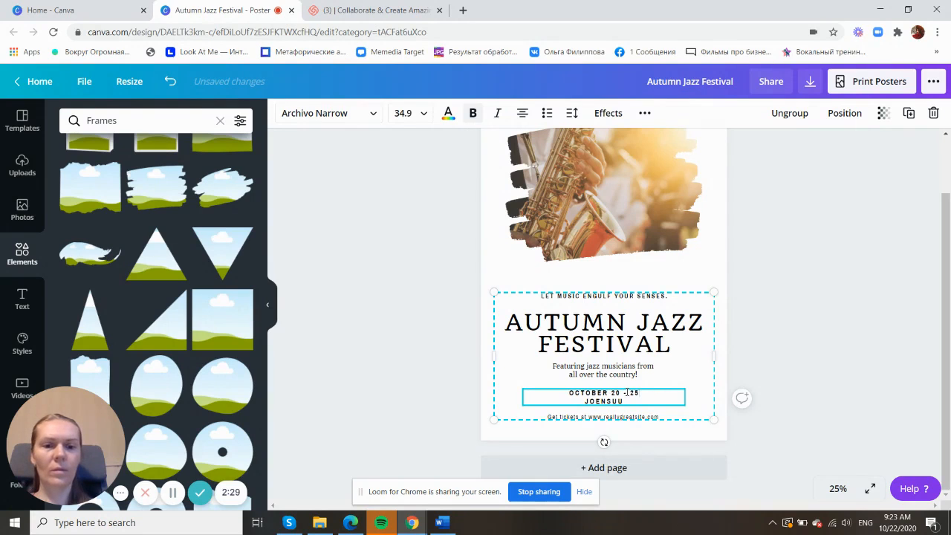
{"action": "left_click", "coordinate": [810, 300]}
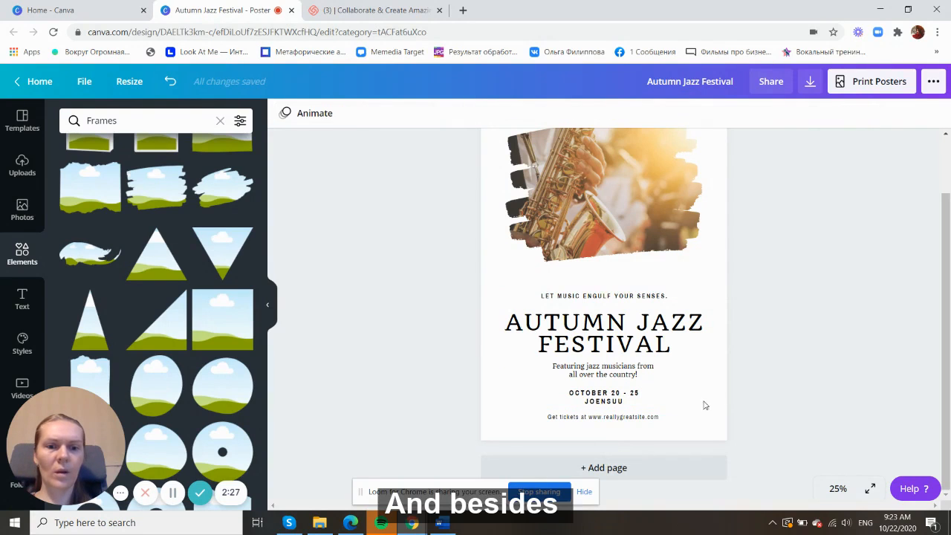
{"action": "left_click", "coordinate": [658, 419]}
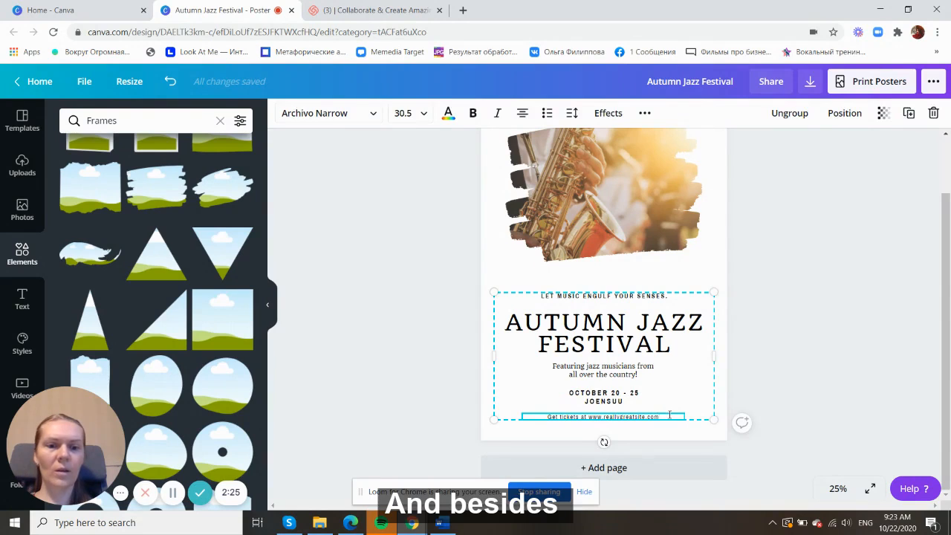
{"action": "left_click_drag", "start_coordinate": [671, 416], "coordinate": [514, 417]}
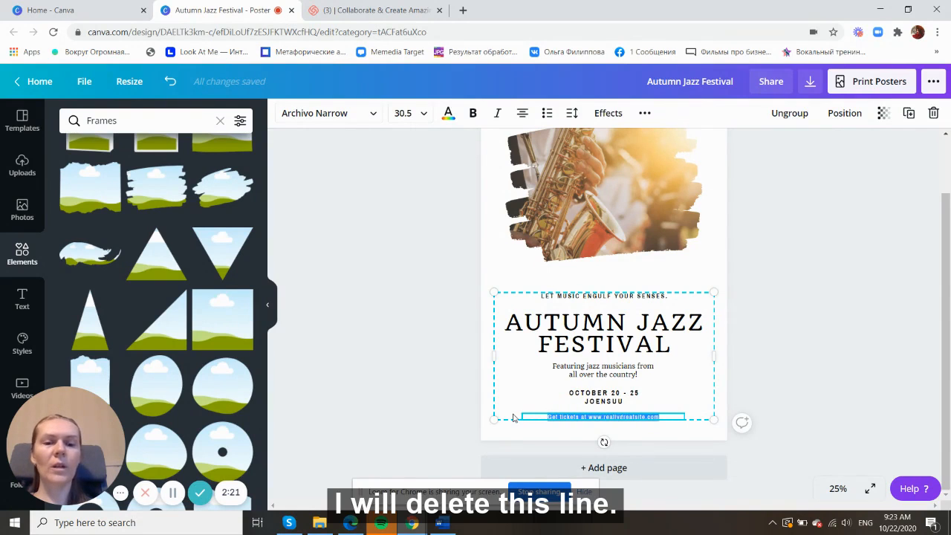
{"action": "key", "text": "BackSpace"}
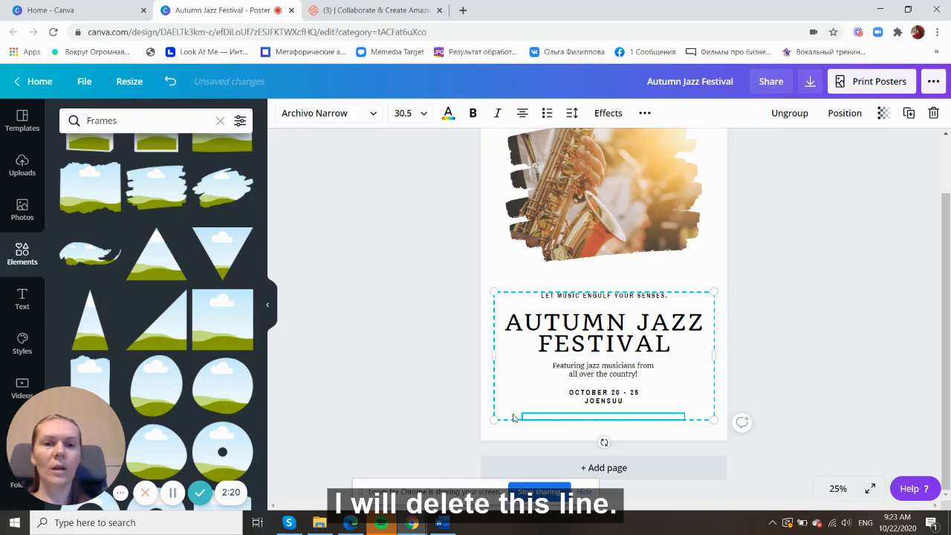
{"action": "left_click", "coordinate": [828, 335]}
{"action": "scroll", "coordinate": [831, 334], "scroll_direction": "up", "scroll_amount": 1}
{"action": "scroll", "coordinate": [832, 334], "scroll_direction": "down", "scroll_amount": 1}
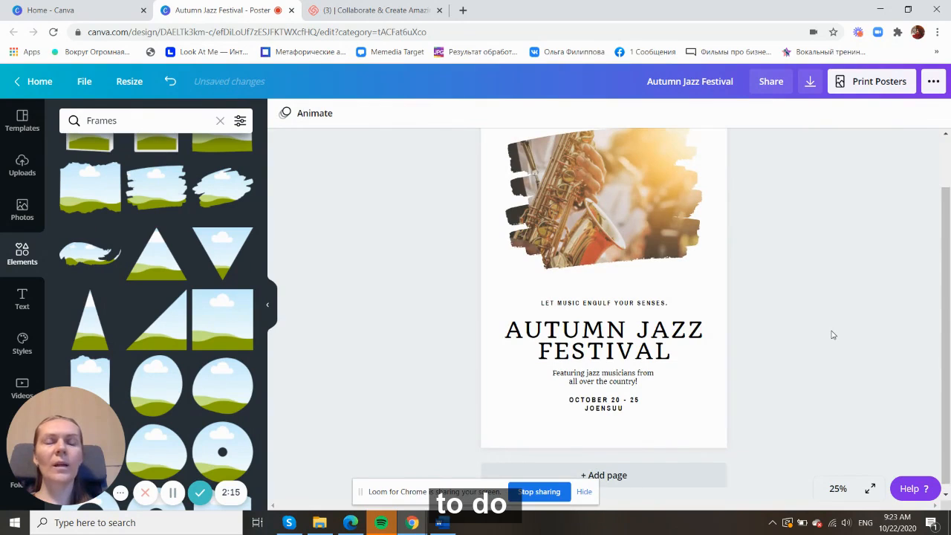
Step: Enlarge the framed saxophone photo slightly beyond the heading's width and centre it horizontally on the poster
{"action": "scroll", "coordinate": [832, 335], "scroll_direction": "up", "scroll_amount": 1}
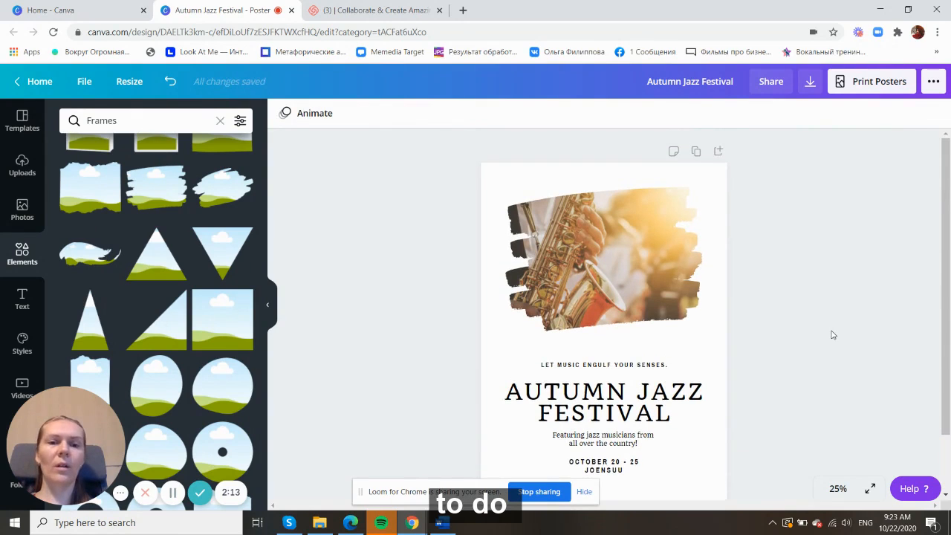
{"action": "left_click", "coordinate": [612, 260]}
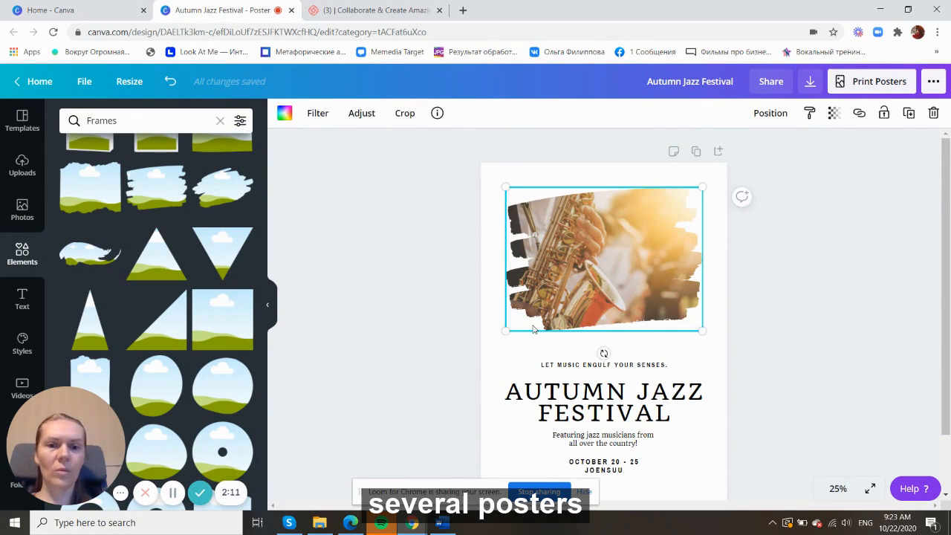
{"action": "left_click_drag", "start_coordinate": [505, 332], "coordinate": [494, 340]}
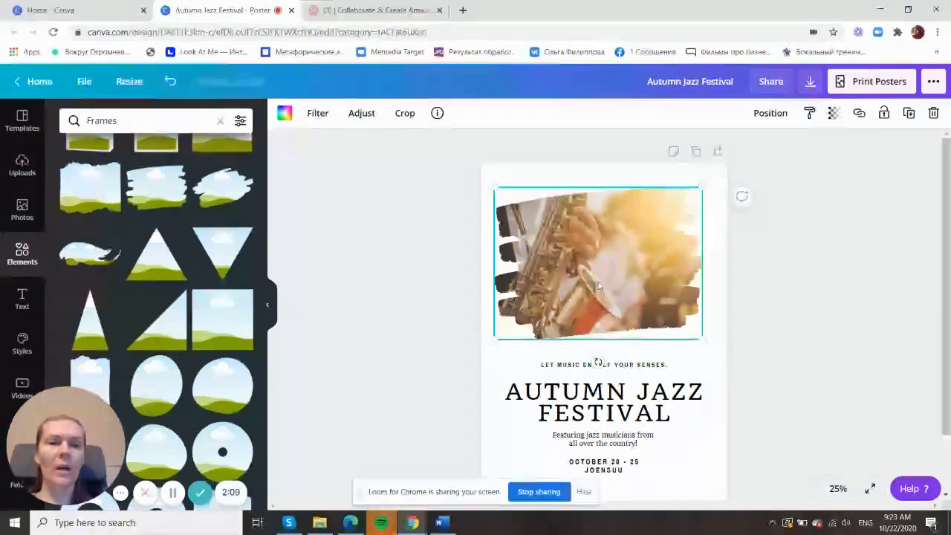
{"action": "mouse_move", "coordinate": [634, 257]}
{"action": "left_mouse_down"}
{"action": "mouse_move", "coordinate": [643, 257]}
{"action": "mouse_move", "coordinate": [633, 254]}
{"action": "left_mouse_up"}
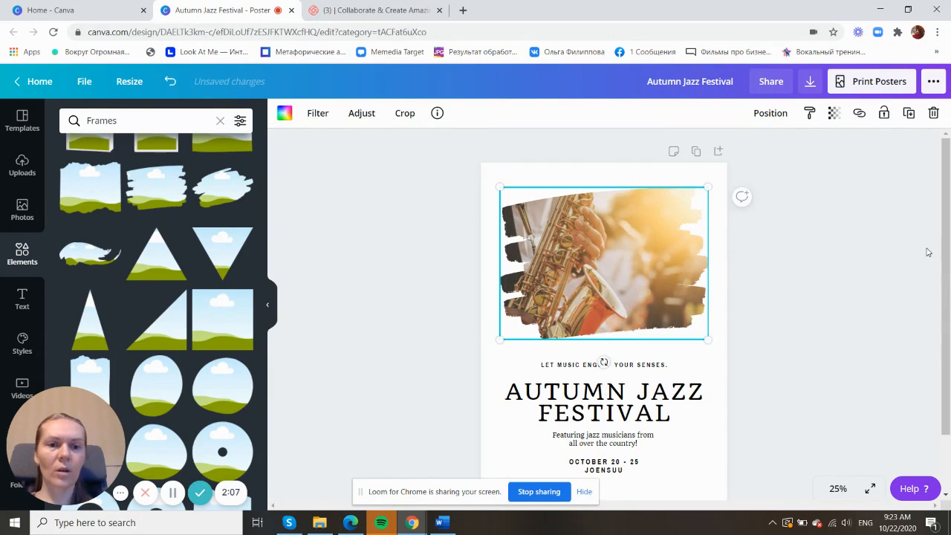
{"action": "left_click", "coordinate": [869, 279]}
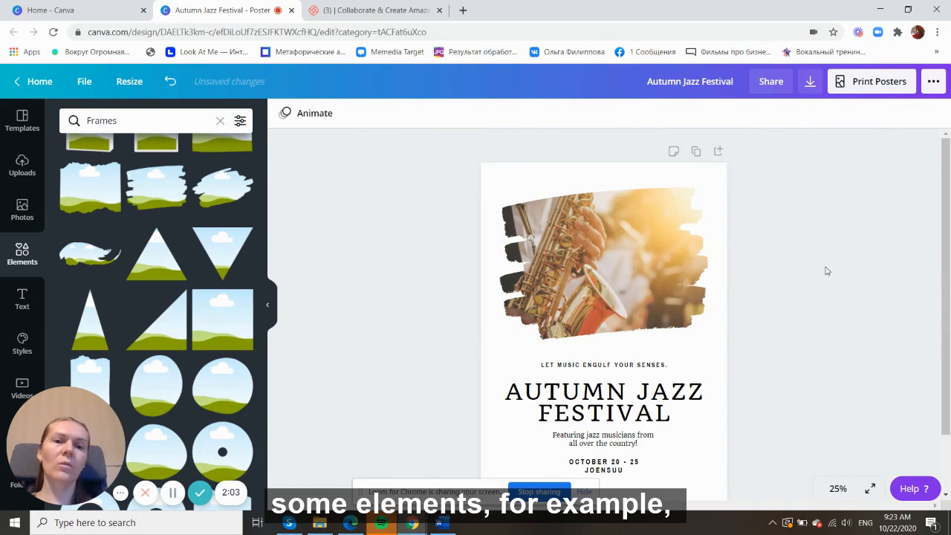
Step: Duplicate the finished poster page to make a second version
{"action": "scroll", "coordinate": [826, 271], "scroll_direction": "down", "scroll_amount": 2}
{"action": "scroll", "coordinate": [826, 271], "scroll_direction": "up", "scroll_amount": 2}
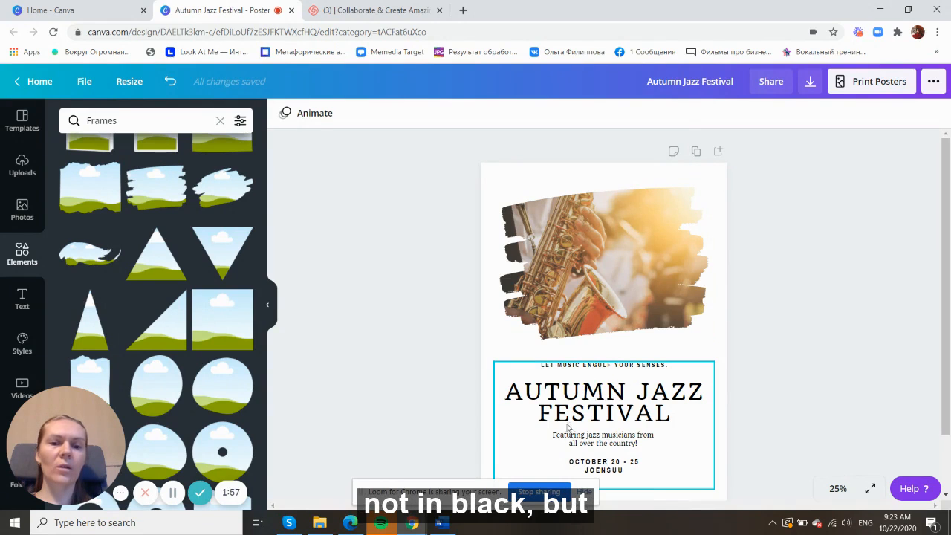
{"action": "scroll", "coordinate": [806, 364], "scroll_direction": "down", "scroll_amount": 2}
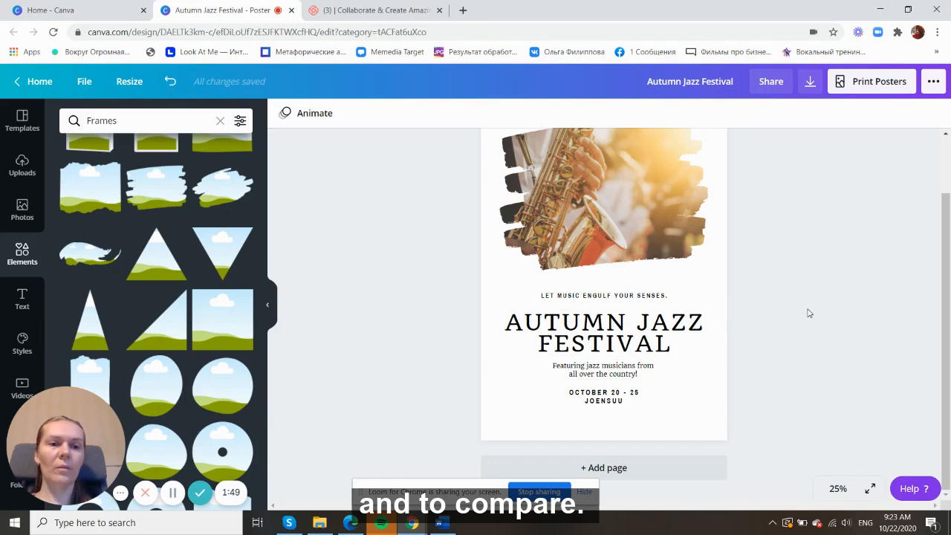
{"action": "scroll", "coordinate": [808, 315], "scroll_direction": "up", "scroll_amount": 2}
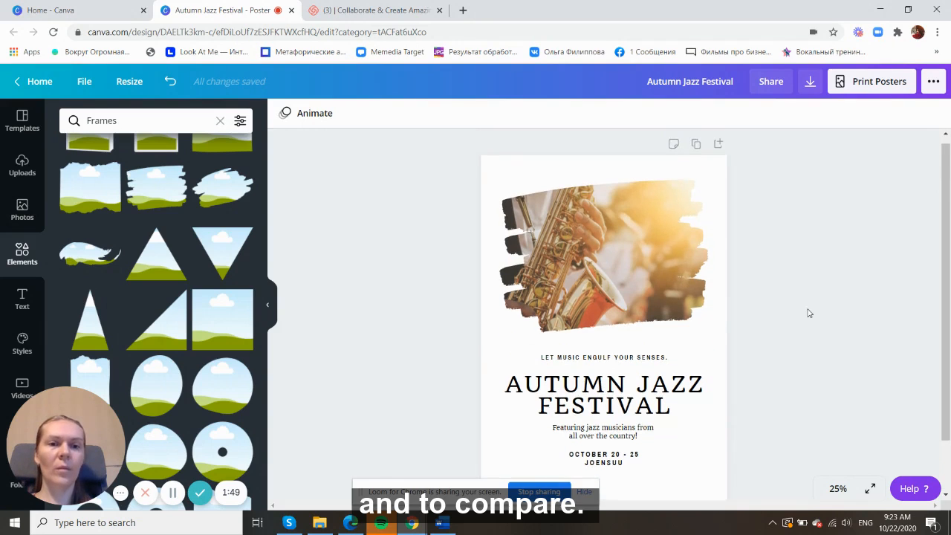
{"action": "left_click", "coordinate": [695, 144]}
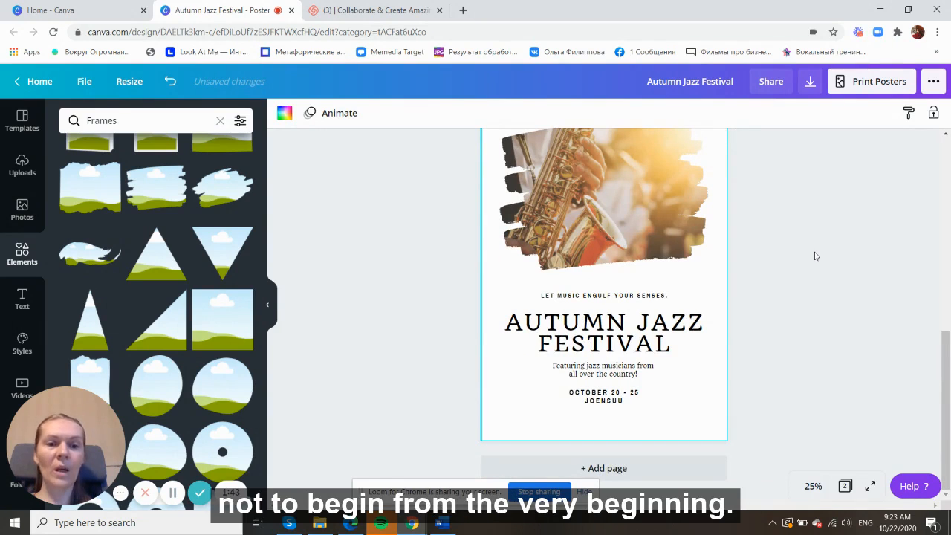
Step: Recolour the heading, tagline, description and date and venue lines on page 2 with the medium brown from the photo colors
{"action": "left_click", "coordinate": [615, 335]}
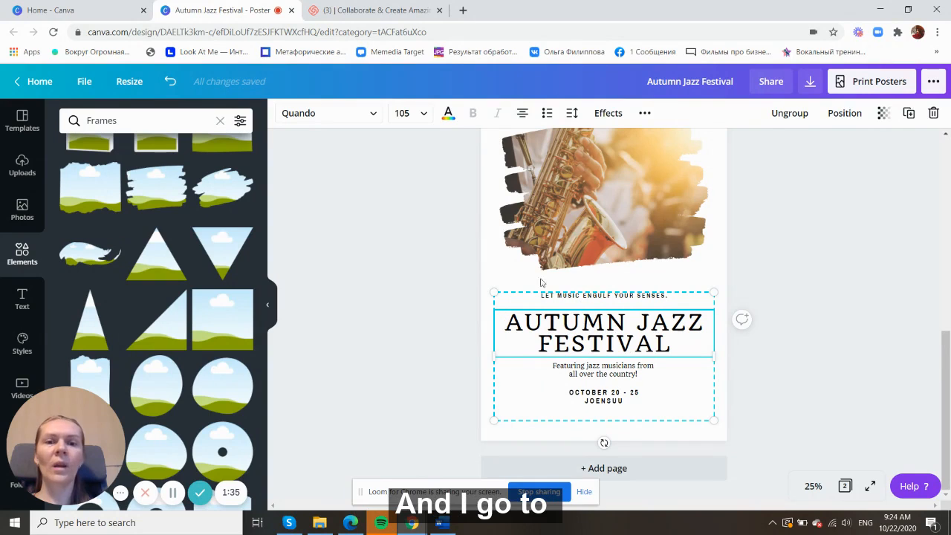
{"action": "left_click", "coordinate": [448, 113]}
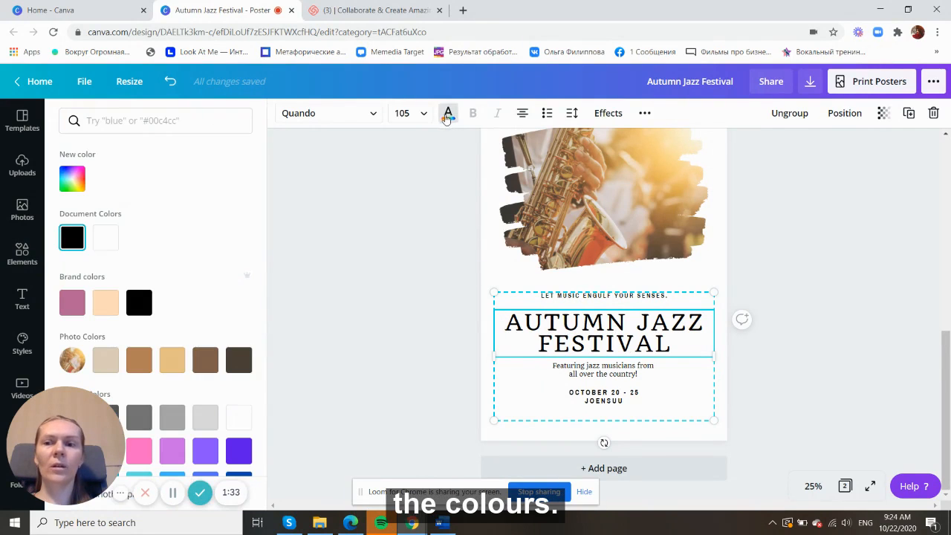
{"action": "left_click", "coordinate": [143, 366]}
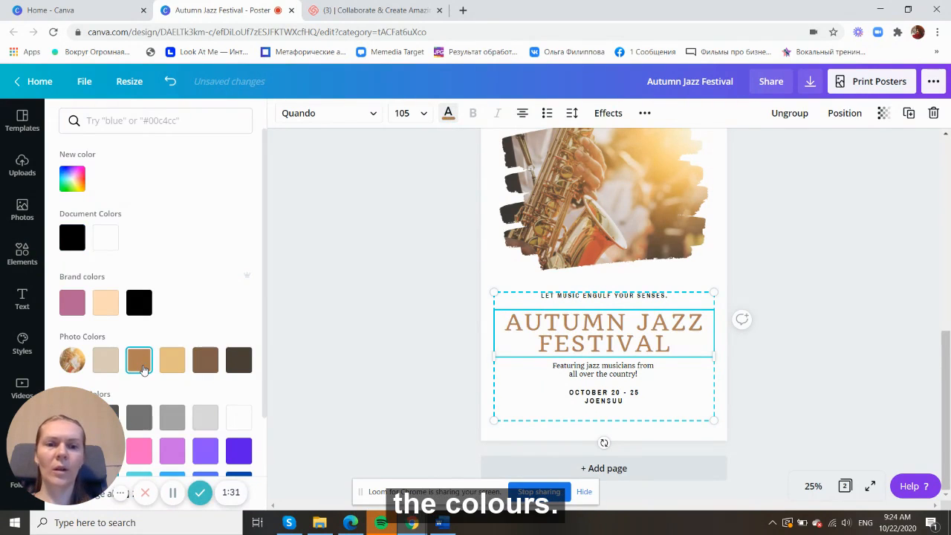
{"action": "left_click", "coordinate": [602, 378]}
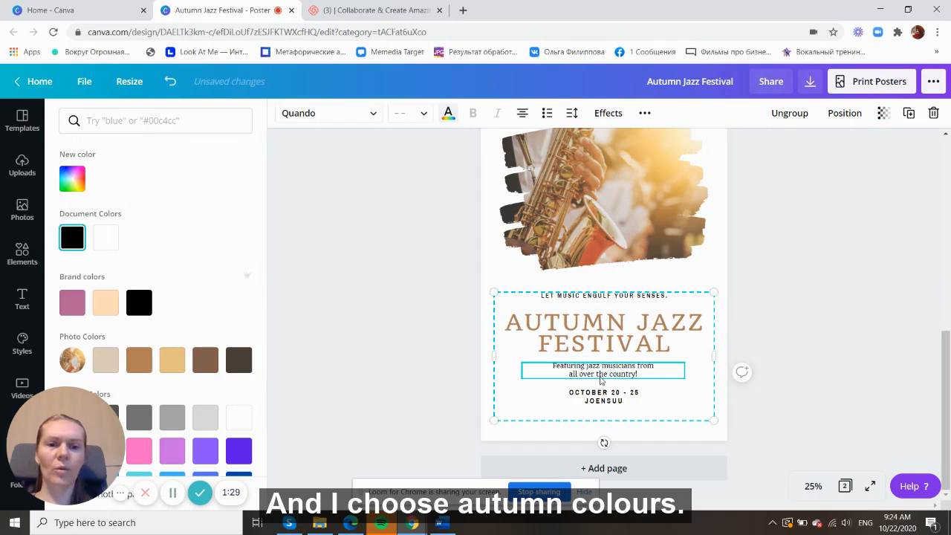
{"action": "left_click", "coordinate": [592, 400]}
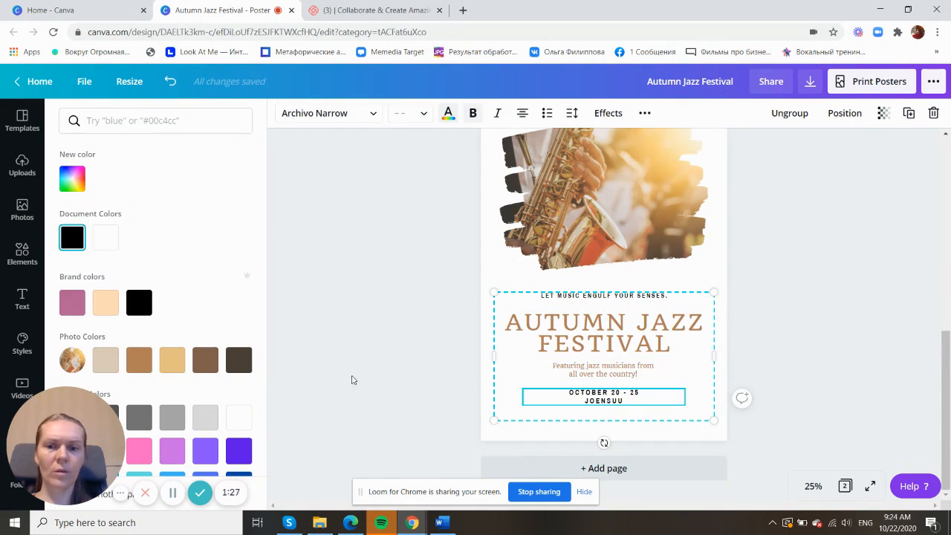
{"action": "left_click", "coordinate": [139, 360]}
{"action": "left_click", "coordinate": [571, 301]}
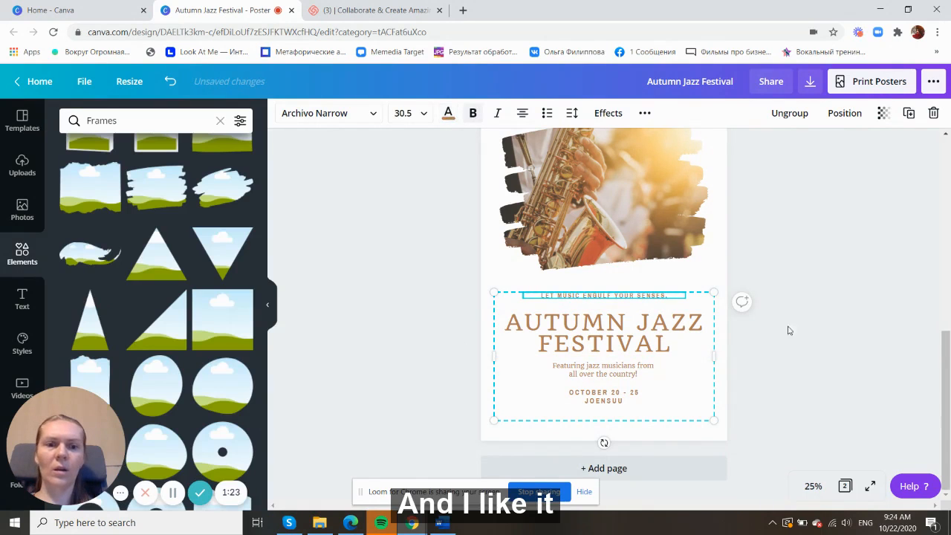
{"action": "left_click", "coordinate": [857, 313]}
{"action": "key", "text": "ctrl+d"}
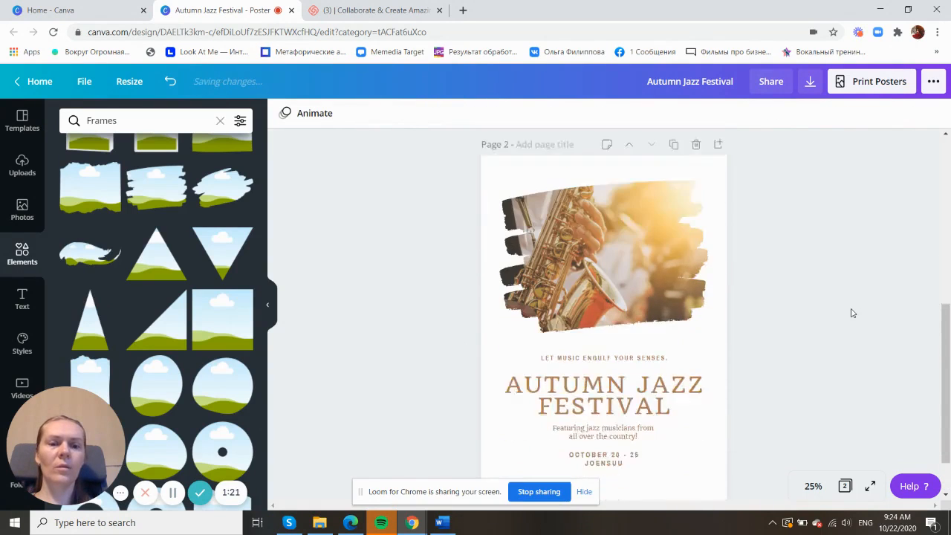
Step: Enlarge the grouped text on page 2 slightly and move it down to the page's lower edge
{"action": "scroll", "coordinate": [852, 313], "scroll_direction": "down", "scroll_amount": 1}
{"action": "left_click", "coordinate": [620, 362]}
{"action": "left_click_drag", "start_coordinate": [714, 294], "coordinate": [721, 287]}
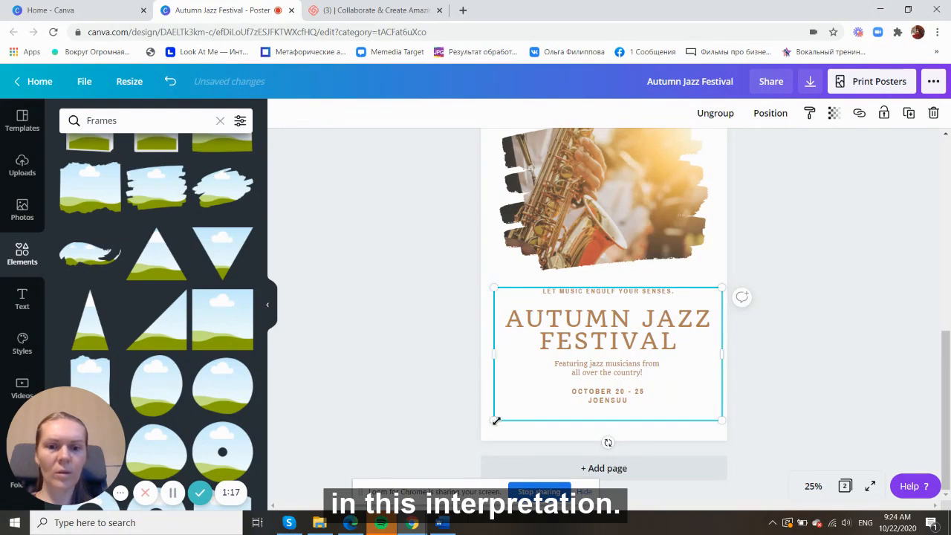
{"action": "left_click_drag", "start_coordinate": [495, 421], "coordinate": [491, 421]}
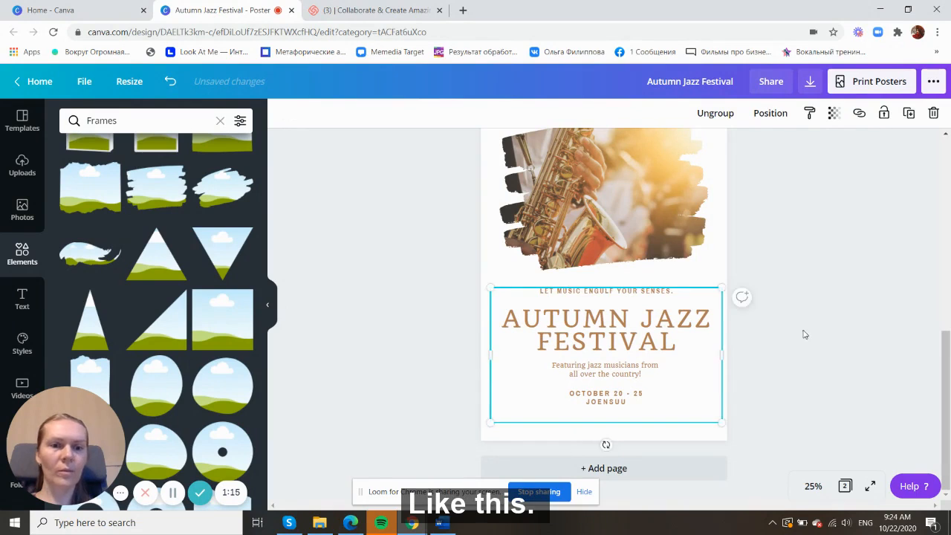
{"action": "left_click", "coordinate": [742, 299]}
{"action": "left_click_drag", "start_coordinate": [681, 374], "coordinate": [679, 395]}
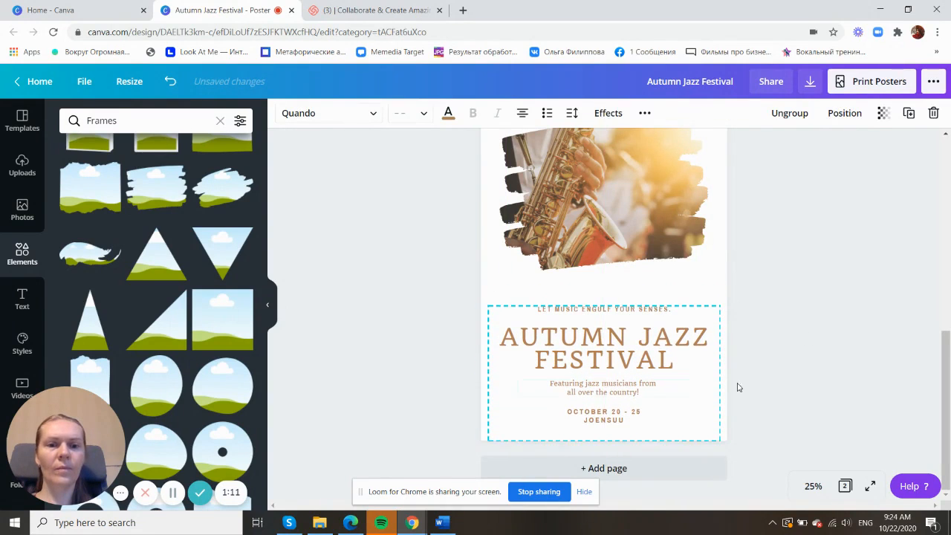
{"action": "left_click", "coordinate": [743, 386]}
Step: Duplicate page 2 and remove the saxophone photo from the brush-stroke frame on the copy
{"action": "scroll", "coordinate": [853, 330], "scroll_direction": "up", "scroll_amount": 2}
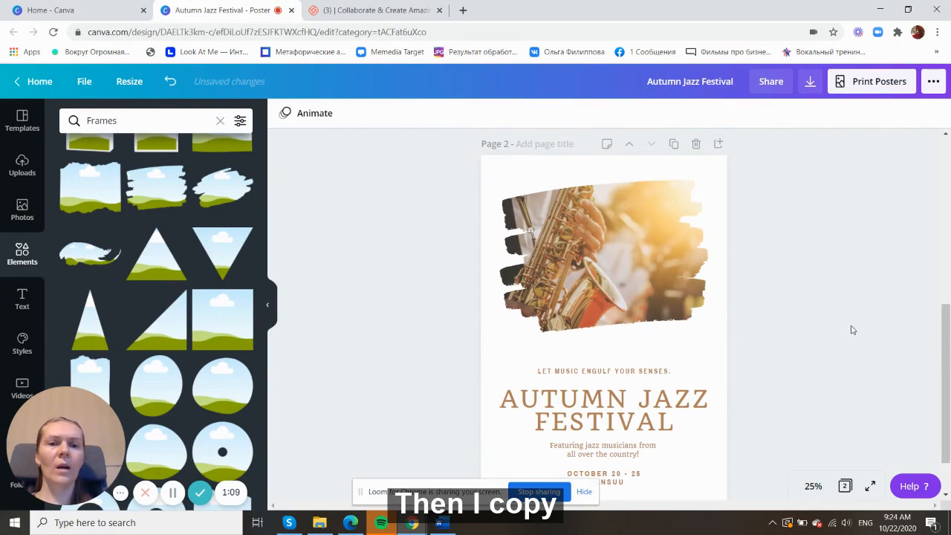
{"action": "left_click", "coordinate": [674, 145]}
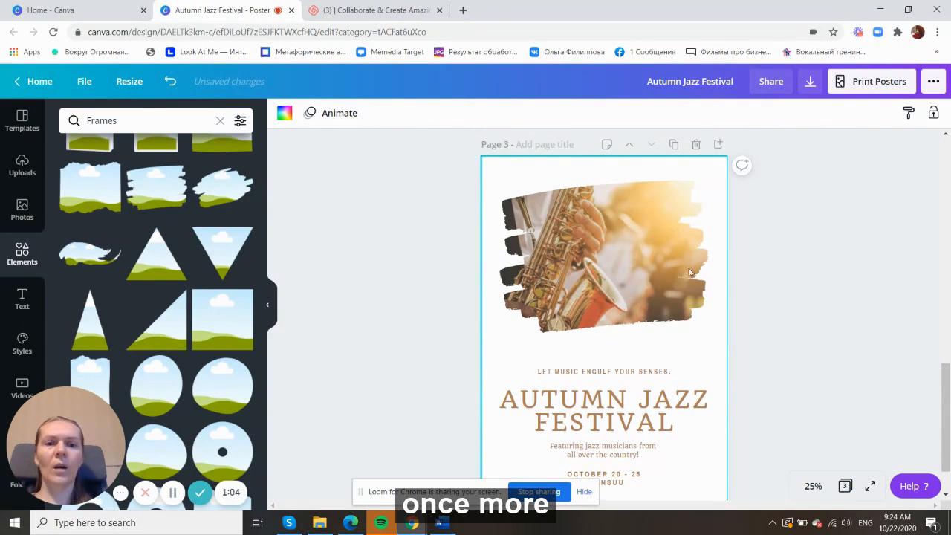
{"action": "left_click", "coordinate": [629, 260]}
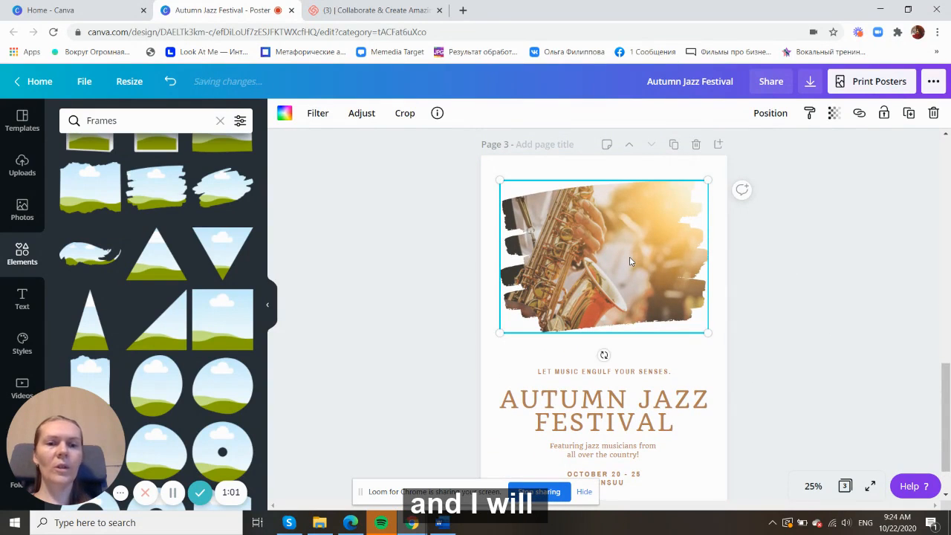
{"action": "key", "text": "Delete"}
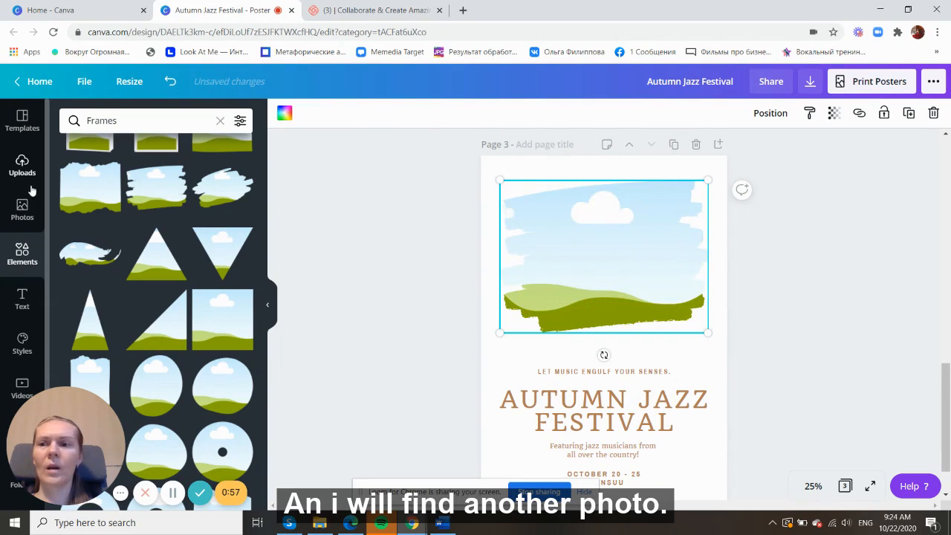
Step: Fill page 3's empty frame with the jazz photo of a dark-suited musician holding a golden saxophone
{"action": "left_click", "coordinate": [22, 208]}
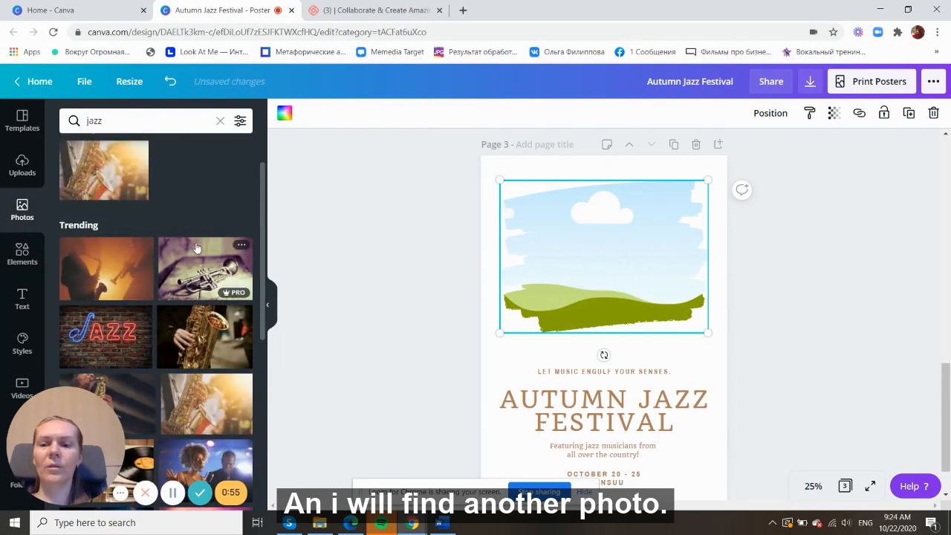
{"action": "scroll", "coordinate": [197, 247], "scroll_direction": "down", "scroll_amount": 5}
{"action": "scroll", "coordinate": [197, 248], "scroll_direction": "down", "scroll_amount": 10}
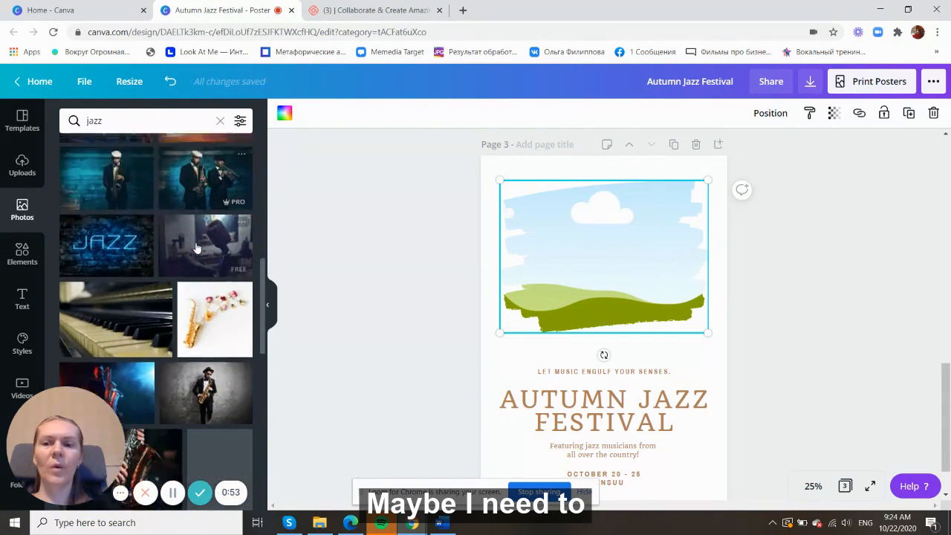
{"action": "scroll", "coordinate": [197, 249], "scroll_direction": "down", "scroll_amount": 10}
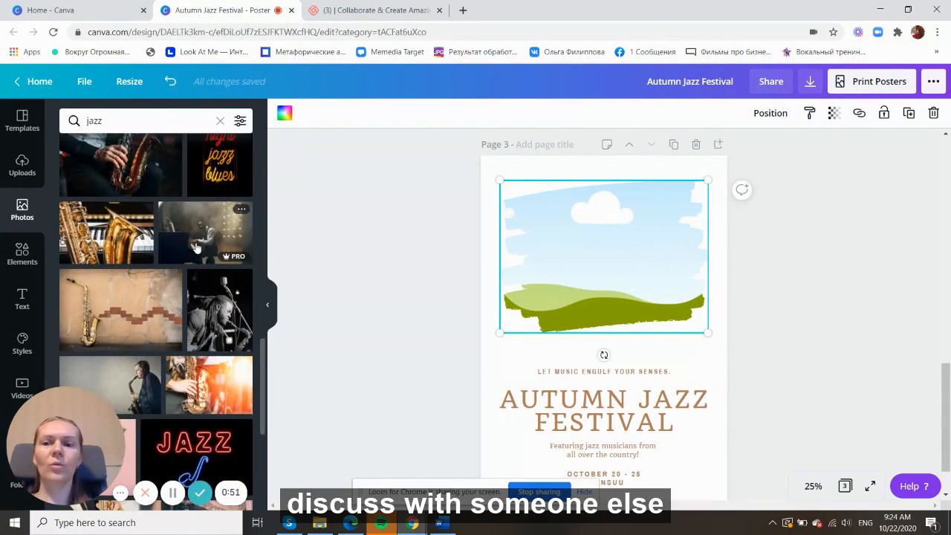
{"action": "scroll", "coordinate": [197, 249], "scroll_direction": "down", "scroll_amount": 1}
{"action": "scroll", "coordinate": [339, 234], "scroll_direction": "down", "scroll_amount": 1}
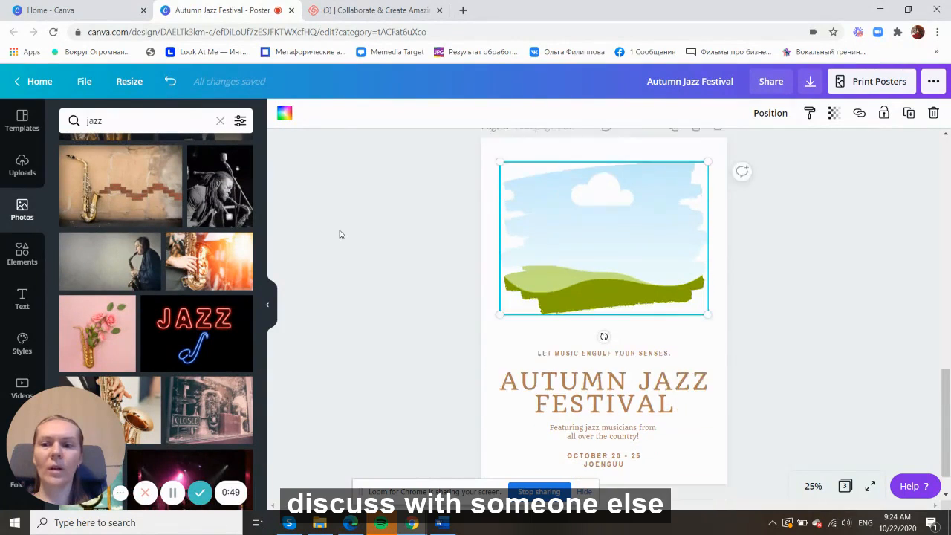
{"action": "scroll", "coordinate": [183, 228], "scroll_direction": "down", "scroll_amount": 3}
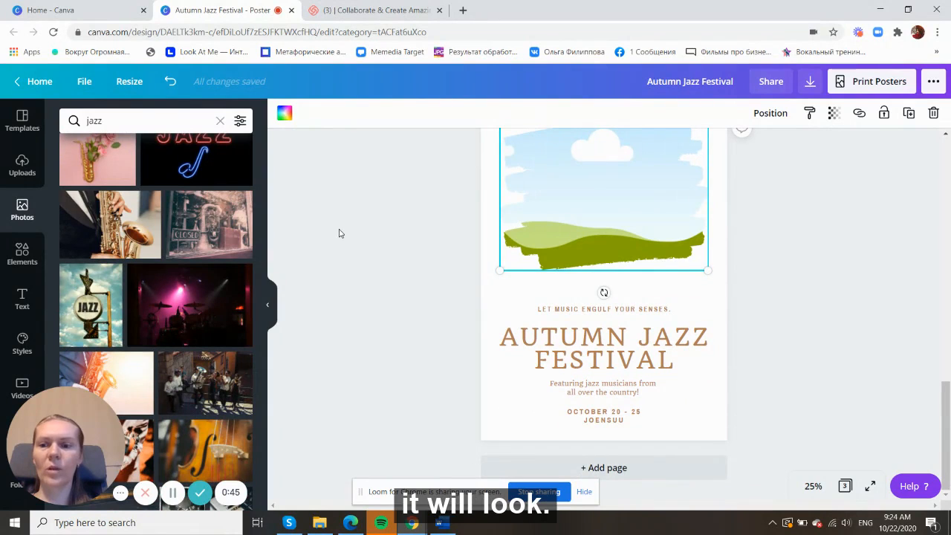
{"action": "left_click", "coordinate": [130, 230]}
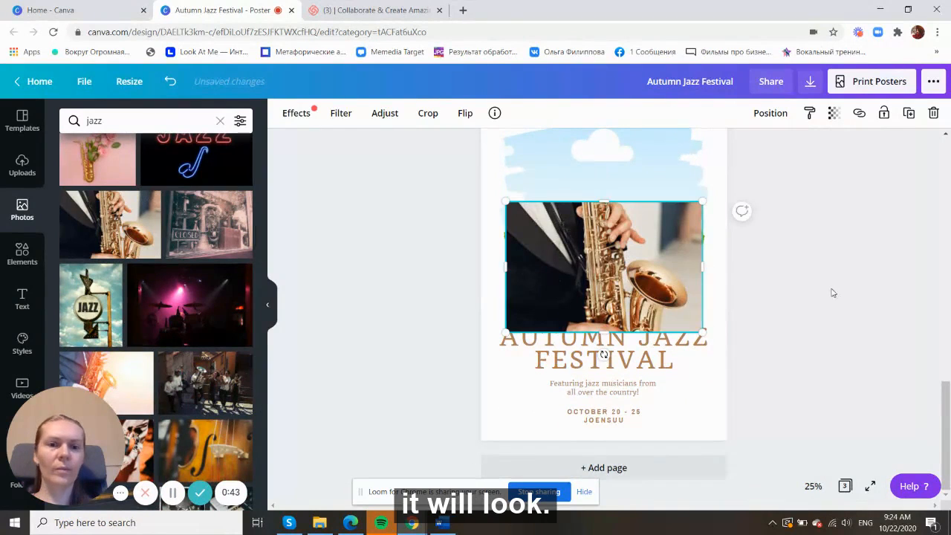
{"action": "left_click_drag", "start_coordinate": [841, 320], "coordinate": [841, 321]}
{"action": "scroll", "coordinate": [626, 342], "scroll_direction": "up", "scroll_amount": 2}
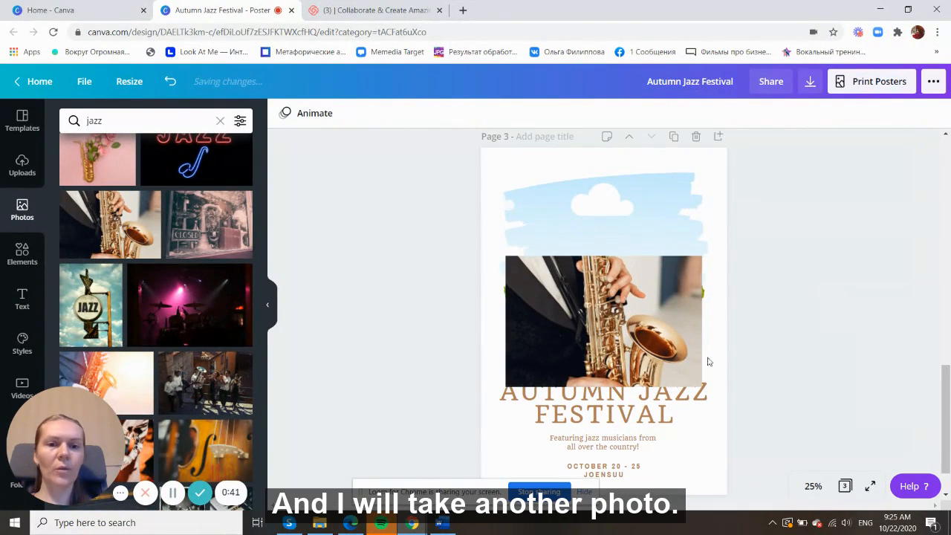
{"action": "left_click_drag", "start_coordinate": [626, 343], "coordinate": [627, 341]}
{"action": "left_click", "coordinate": [842, 290]}
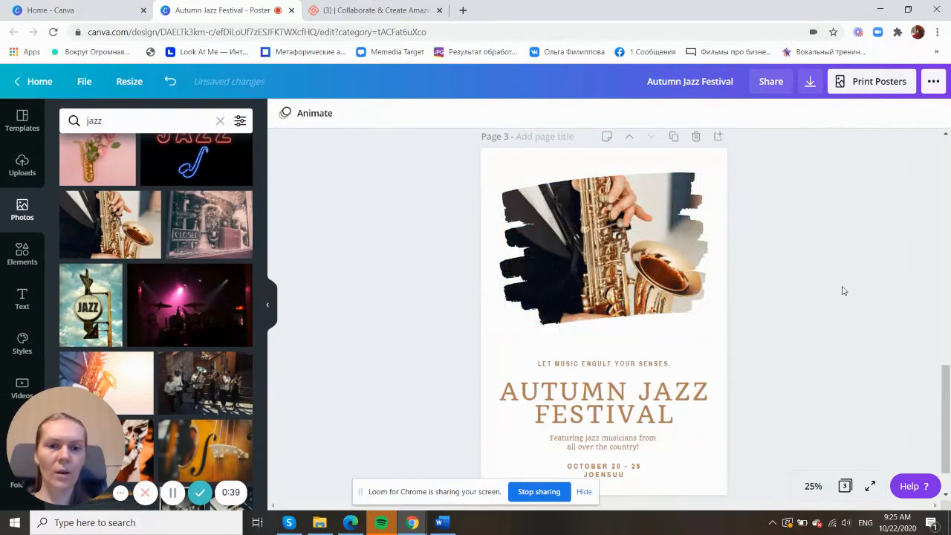
Step: Compare the three poster versions by looking through pages 1 to 3
{"action": "scroll", "coordinate": [842, 290], "scroll_direction": "up", "scroll_amount": 5}
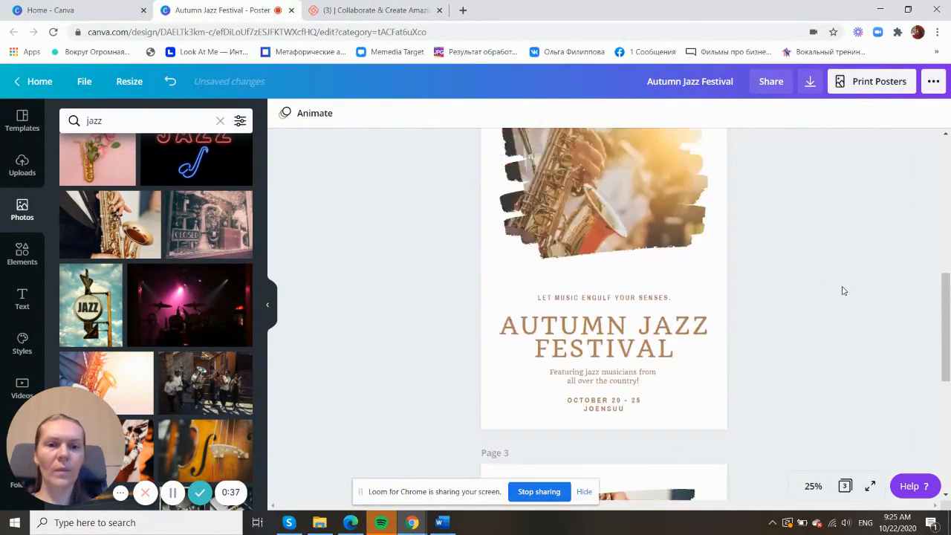
{"action": "scroll", "coordinate": [842, 290], "scroll_direction": "up", "scroll_amount": 1}
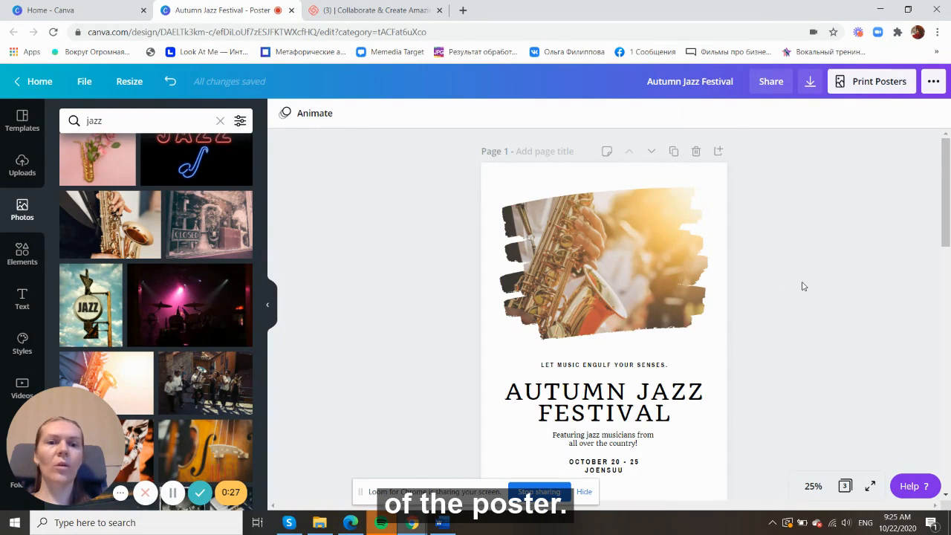
{"action": "scroll", "coordinate": [802, 286], "scroll_direction": "down", "scroll_amount": 7}
{"action": "scroll", "coordinate": [802, 286], "scroll_direction": "down", "scroll_amount": 3}
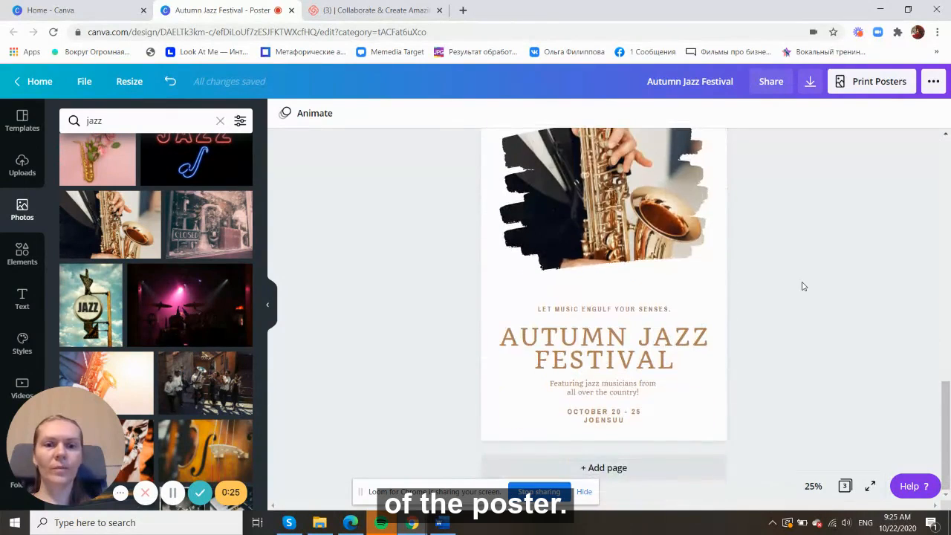
{"action": "scroll", "coordinate": [809, 318], "scroll_direction": "up", "scroll_amount": 4}
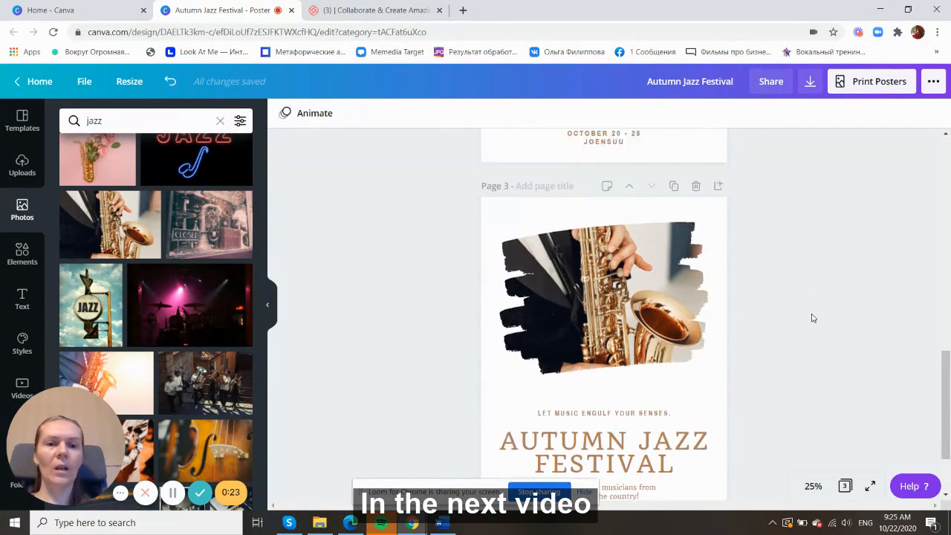
{"action": "scroll", "coordinate": [812, 318], "scroll_direction": "up", "scroll_amount": 3}
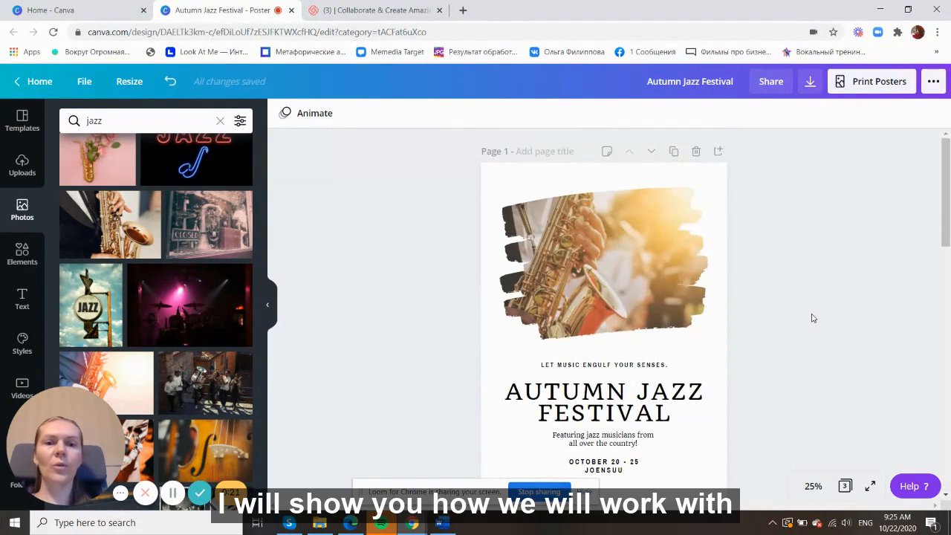
{"action": "scroll", "coordinate": [812, 318], "scroll_direction": "down", "scroll_amount": 3}
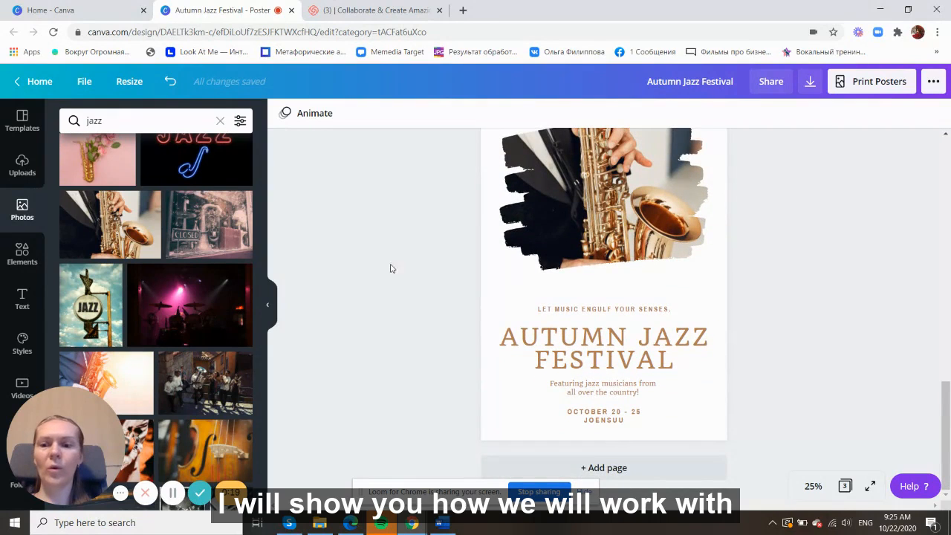